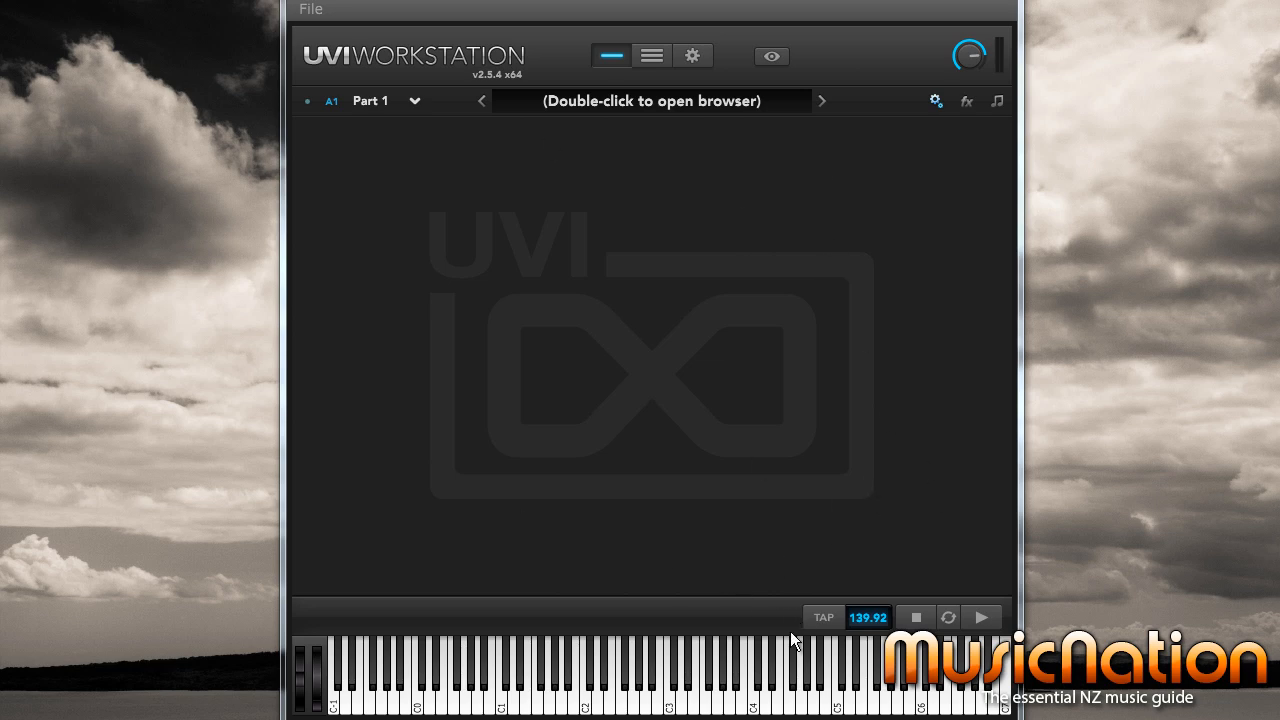
Examine the single and multi views along with Part 1's MIDI channel and part selection lists.
{"action": "left_click", "coordinate": [612, 56]}
{"action": "left_click", "coordinate": [657, 58]}
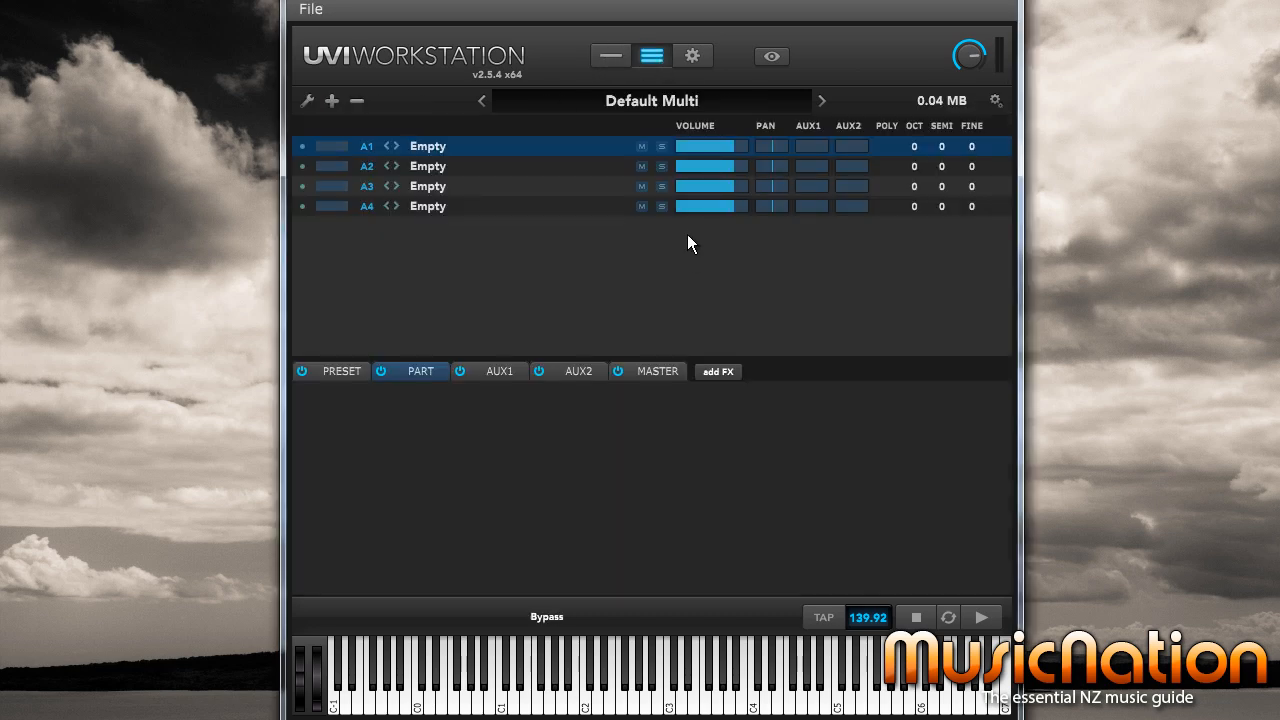
{"action": "left_click", "coordinate": [607, 58]}
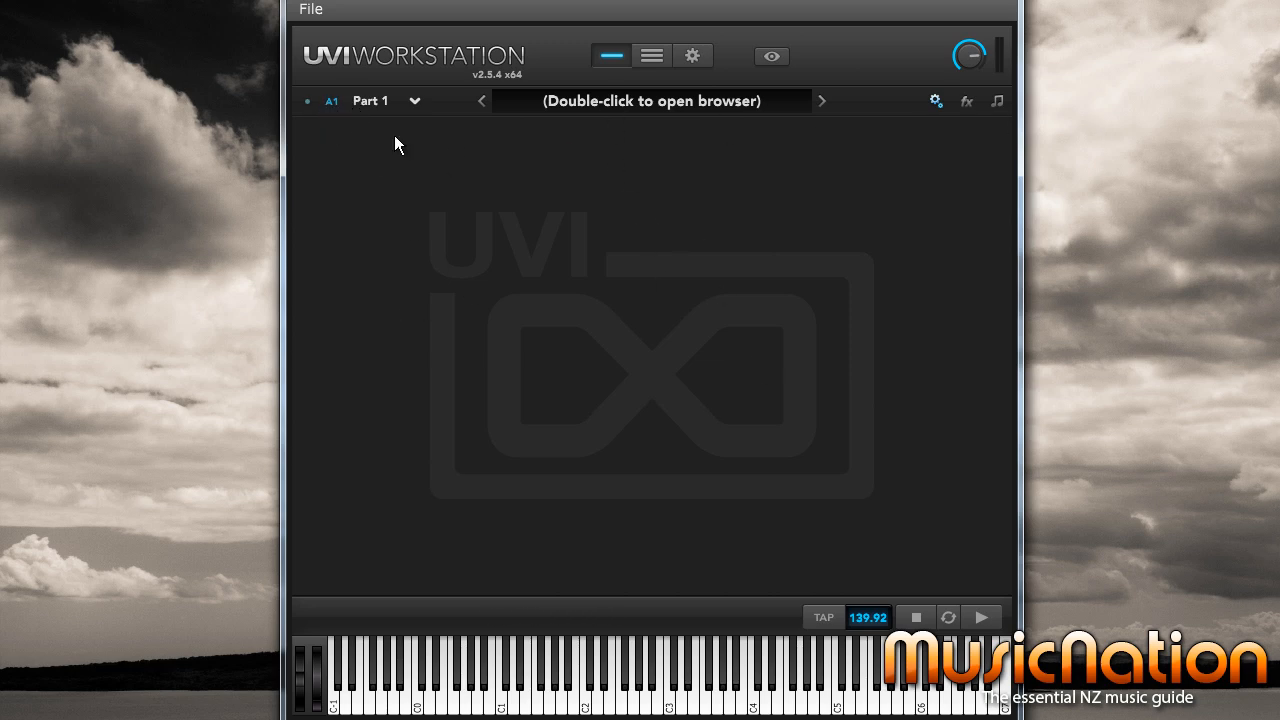
{"action": "left_click", "coordinate": [331, 101]}
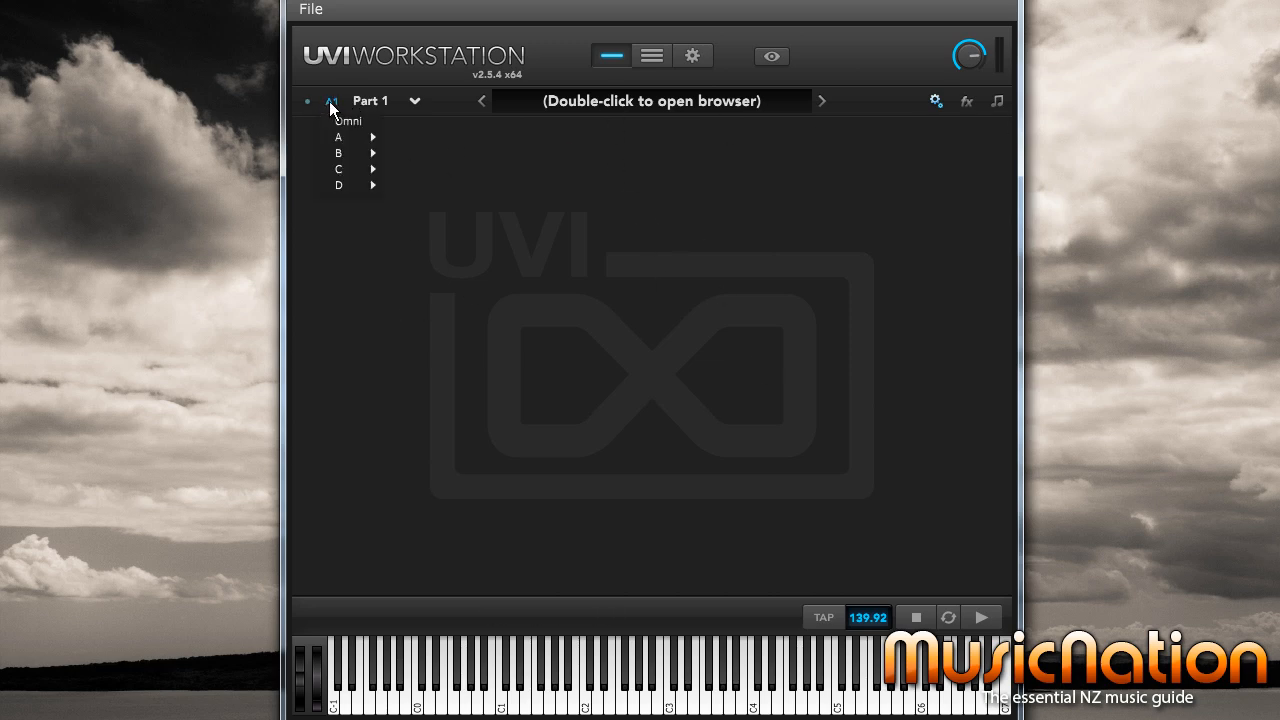
{"action": "left_click", "coordinate": [391, 103]}
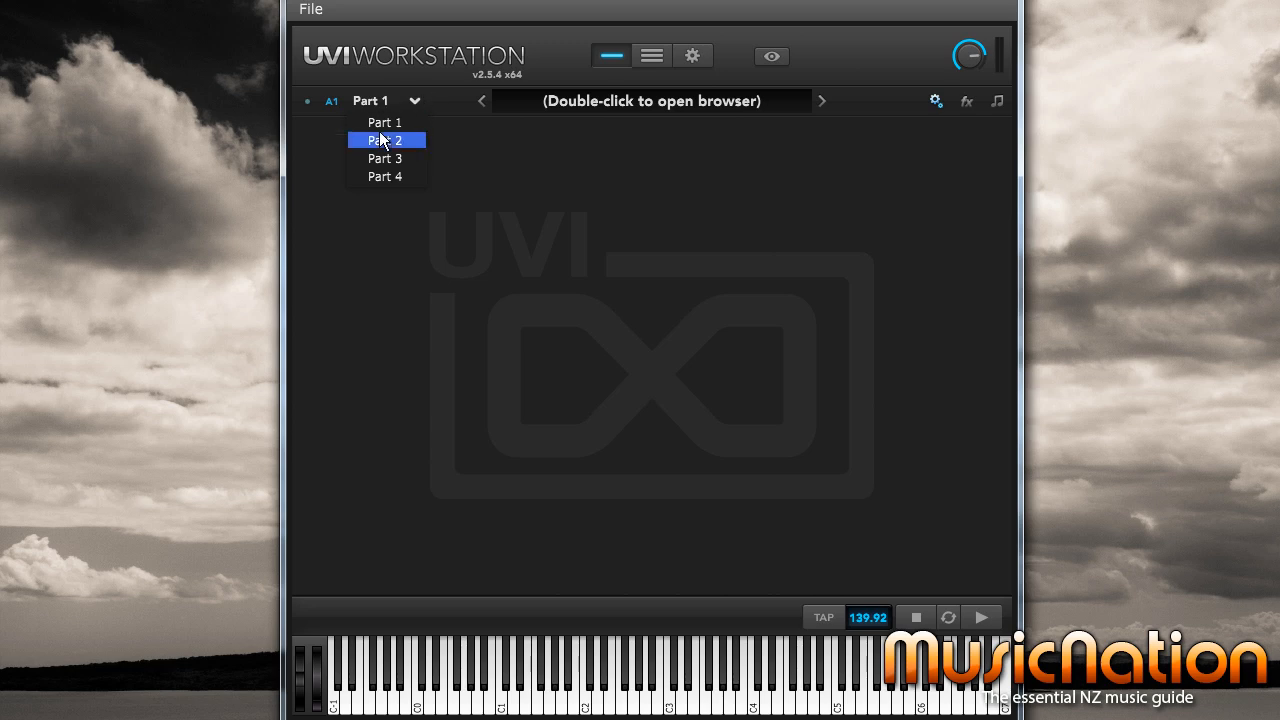
{"action": "left_click", "coordinate": [604, 200]}
{"action": "left_click", "coordinate": [641, 52]}
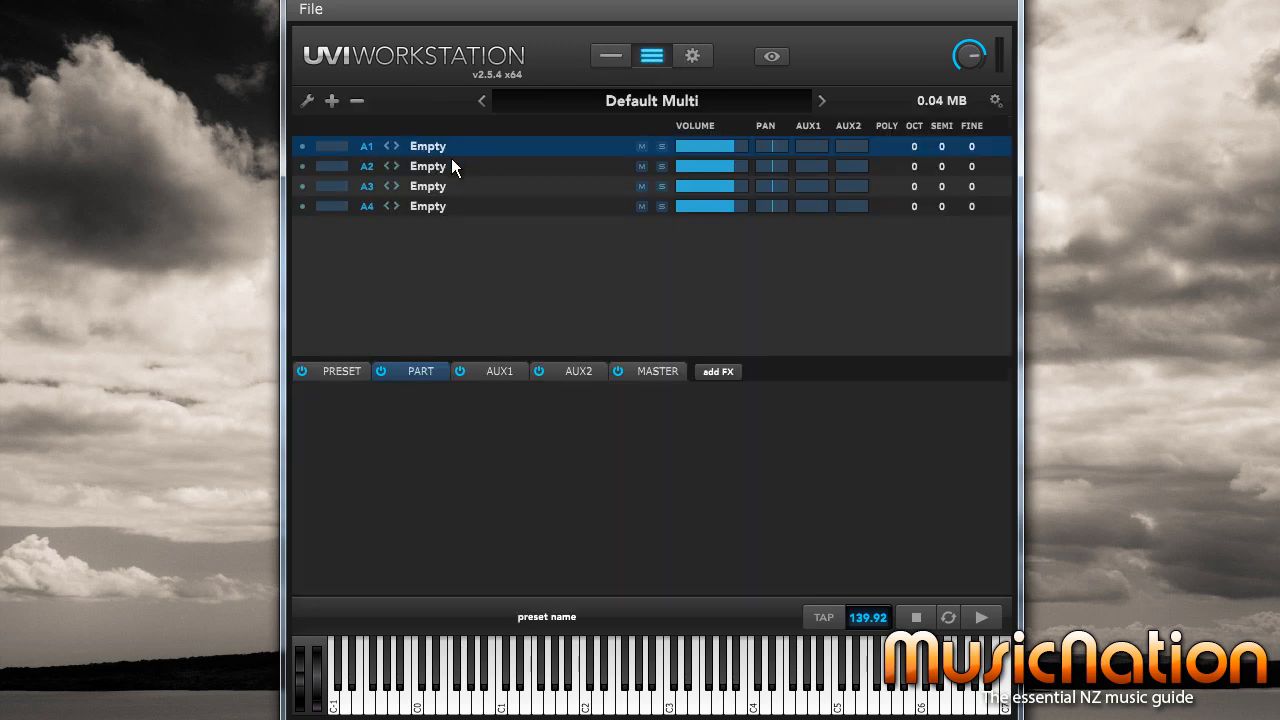
{"action": "left_click", "coordinate": [614, 53]}
{"action": "left_click", "coordinate": [414, 101]}
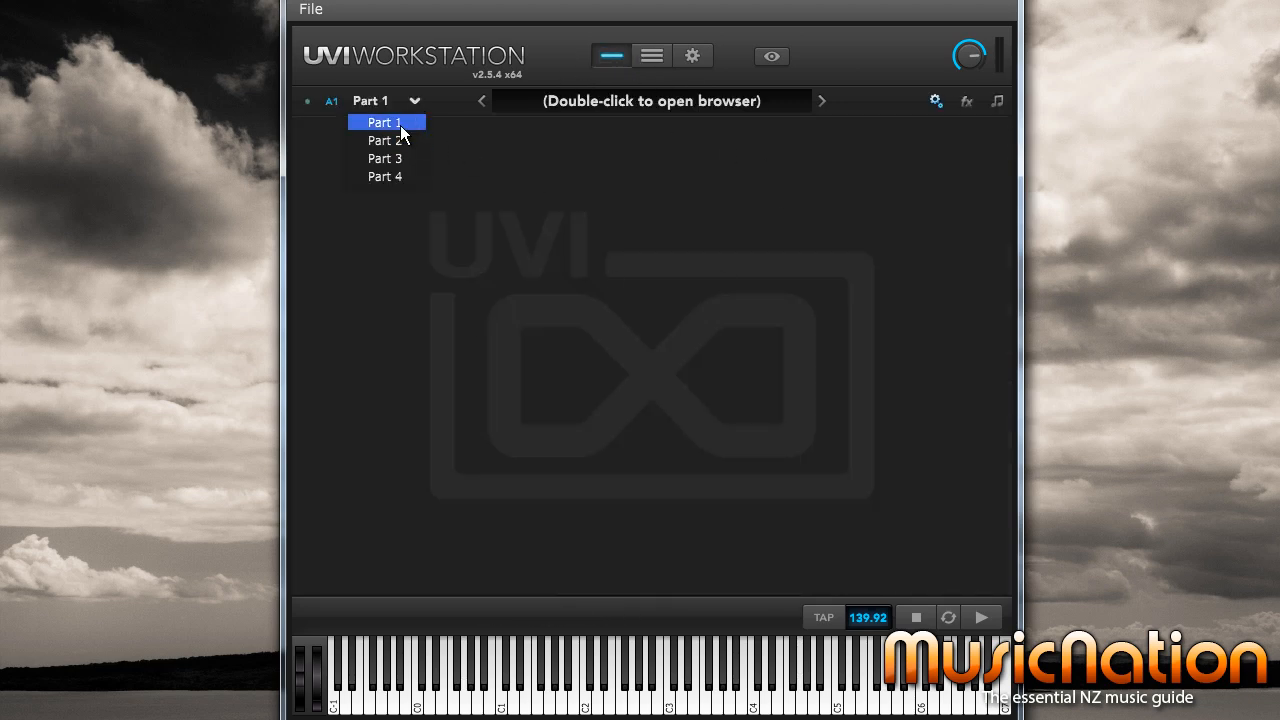
{"action": "left_click", "coordinate": [399, 124]}
{"action": "left_click", "coordinate": [414, 101]}
{"action": "left_click", "coordinate": [447, 177]}
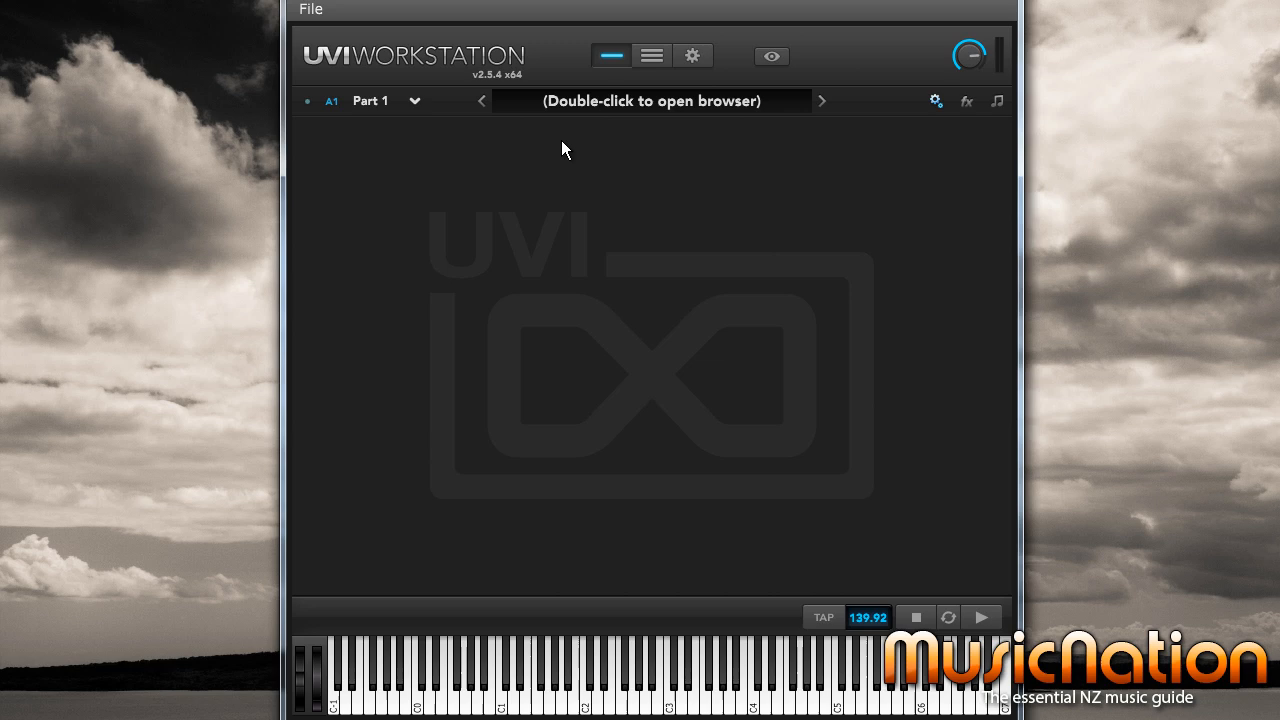
Inspect Part 1's effects and arpeggiator pages, toggling the arpeggiator to view its controls, and return to the instrument page.
{"action": "left_click", "coordinate": [964, 101]}
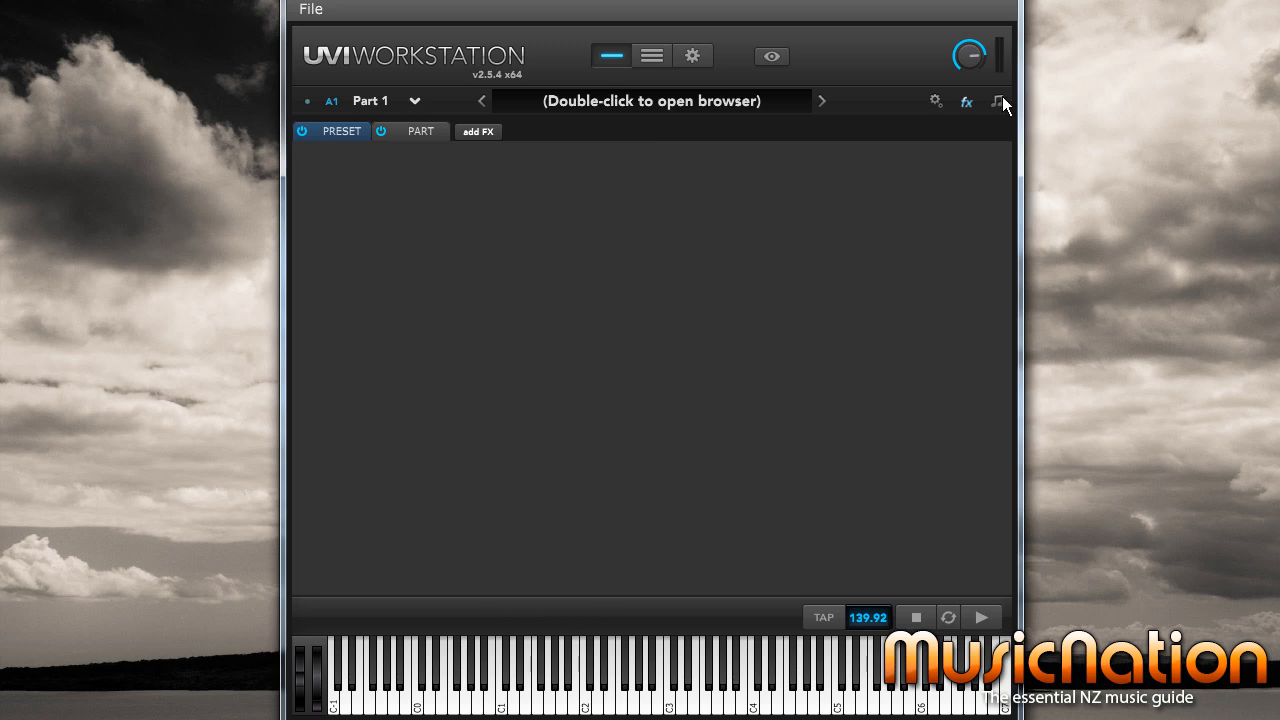
{"action": "left_click", "coordinate": [999, 101]}
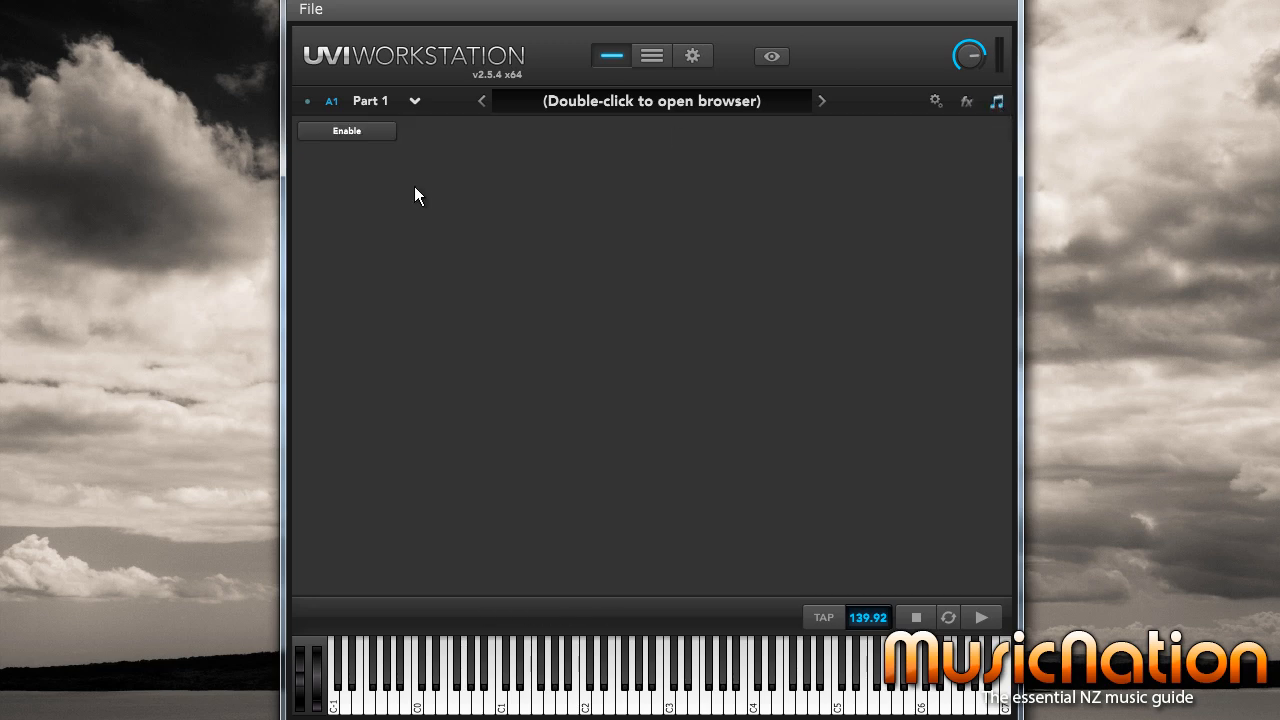
{"action": "left_click", "coordinate": [348, 131]}
{"action": "left_click", "coordinate": [348, 130]}
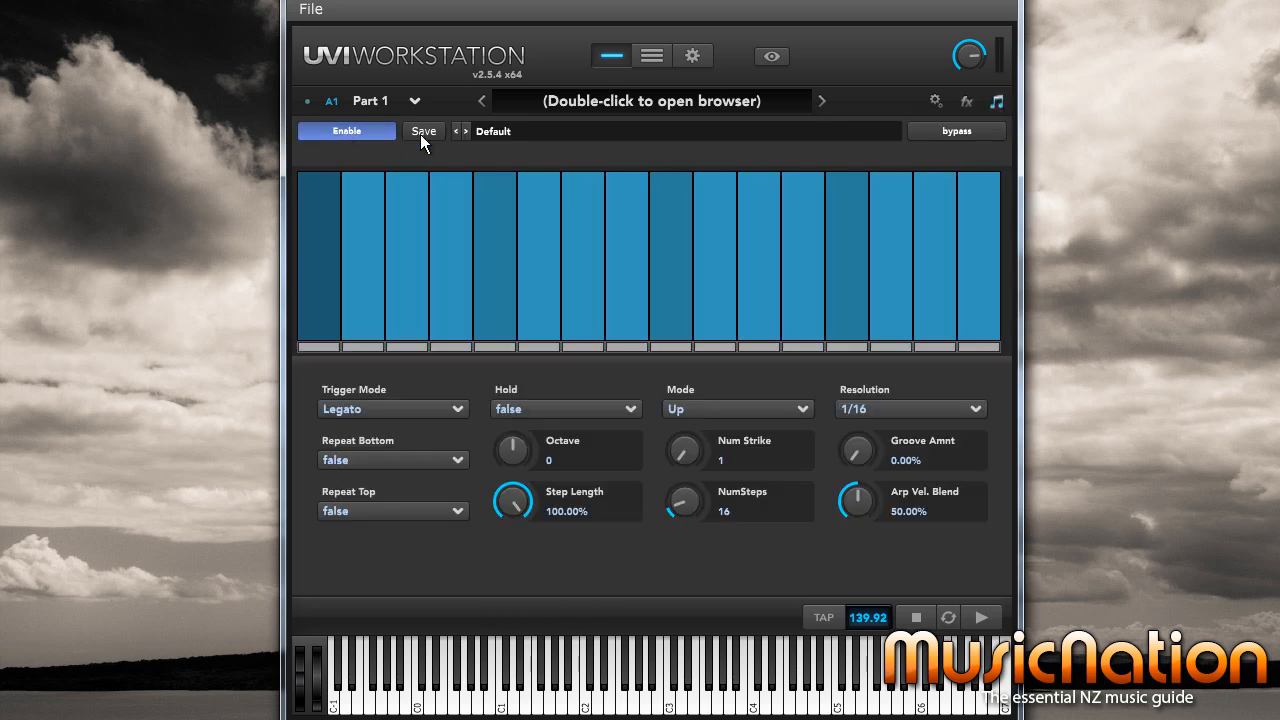
{"action": "left_click", "coordinate": [934, 100]}
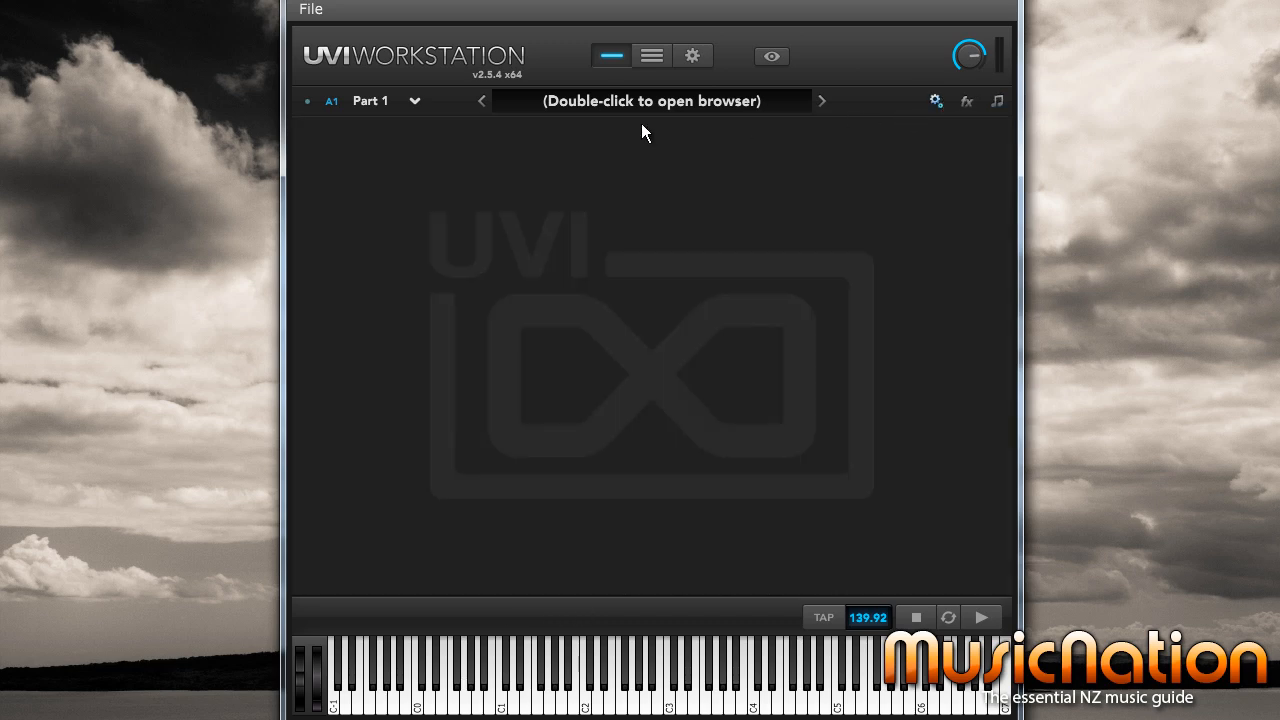
Look through the installed soundbanks and load the Action Strings preset from U1250's Orchestra category into Part 1.
{"action": "left_click", "coordinate": [772, 57]}
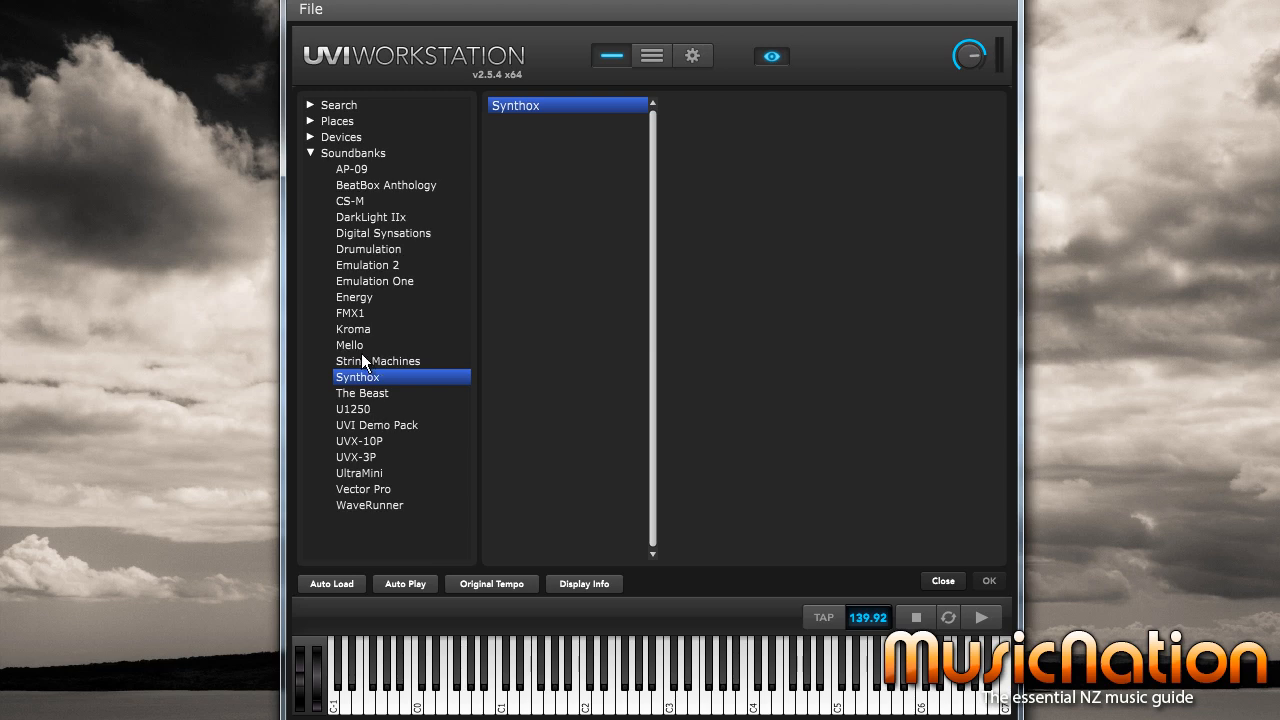
{"action": "left_click", "coordinate": [362, 300]}
{"action": "left_click", "coordinate": [356, 314]}
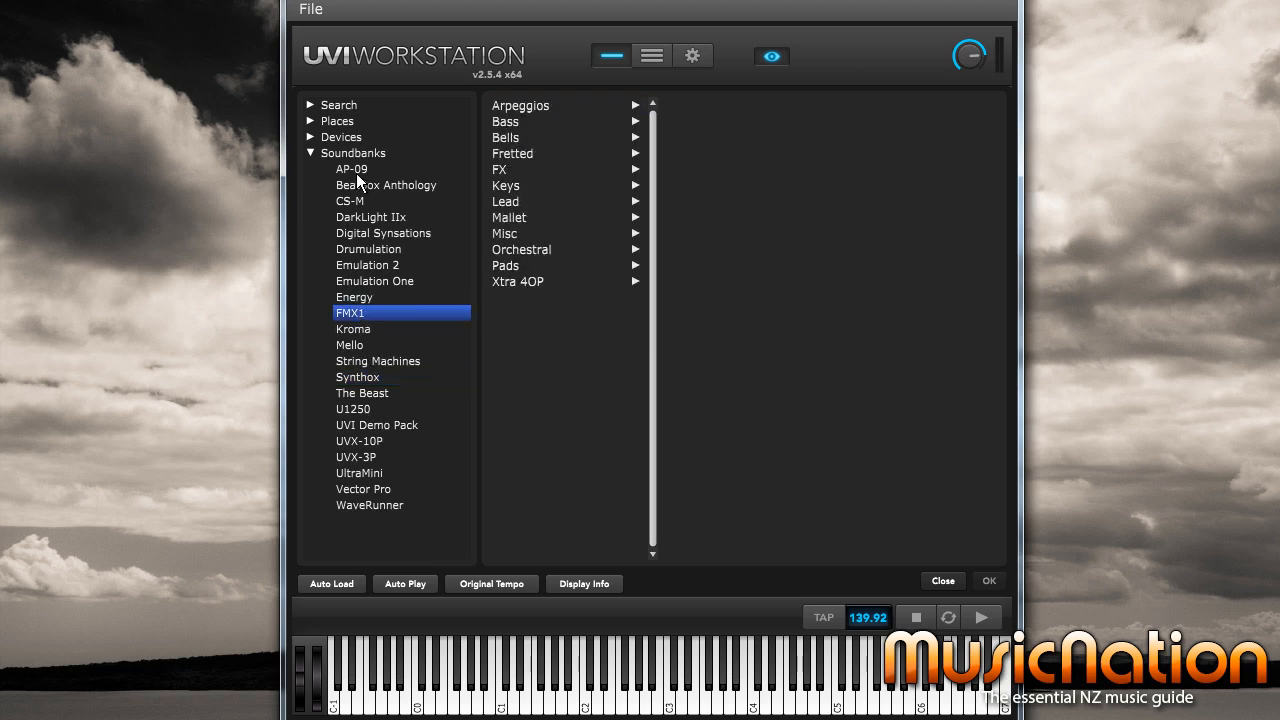
{"action": "left_click", "coordinate": [352, 201]}
{"action": "left_click", "coordinate": [522, 106]}
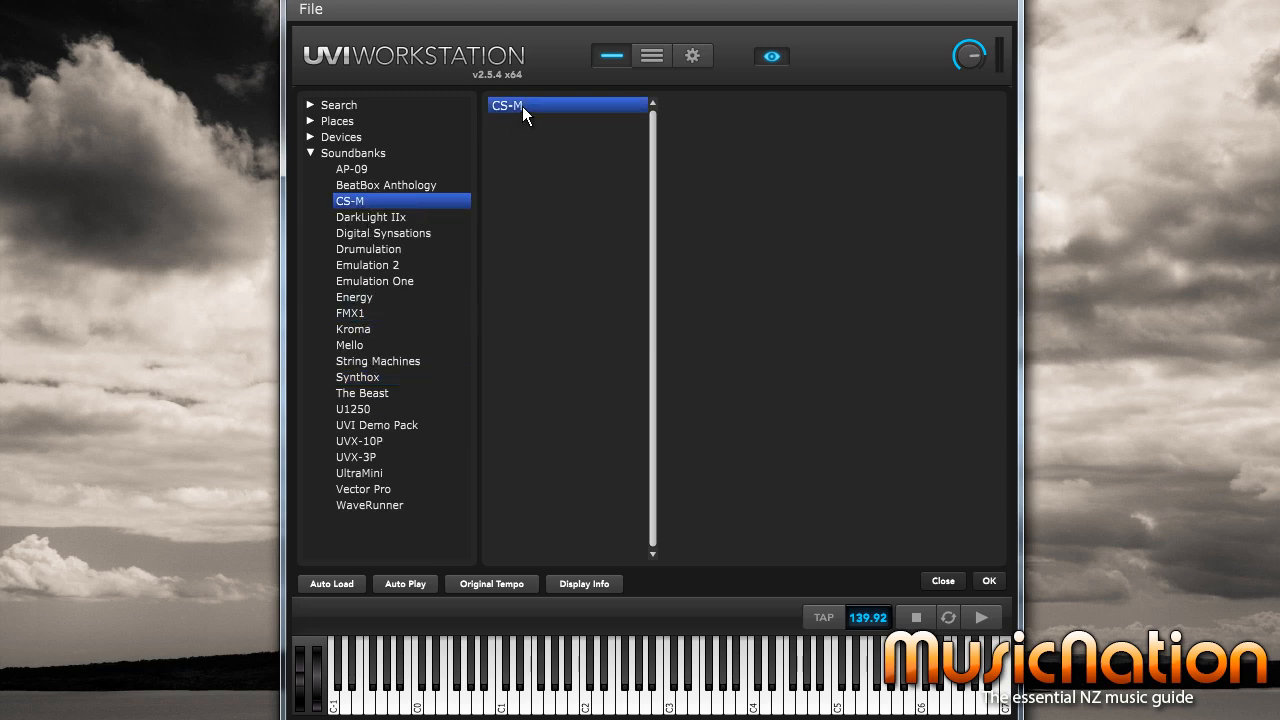
{"action": "left_click", "coordinate": [372, 405]}
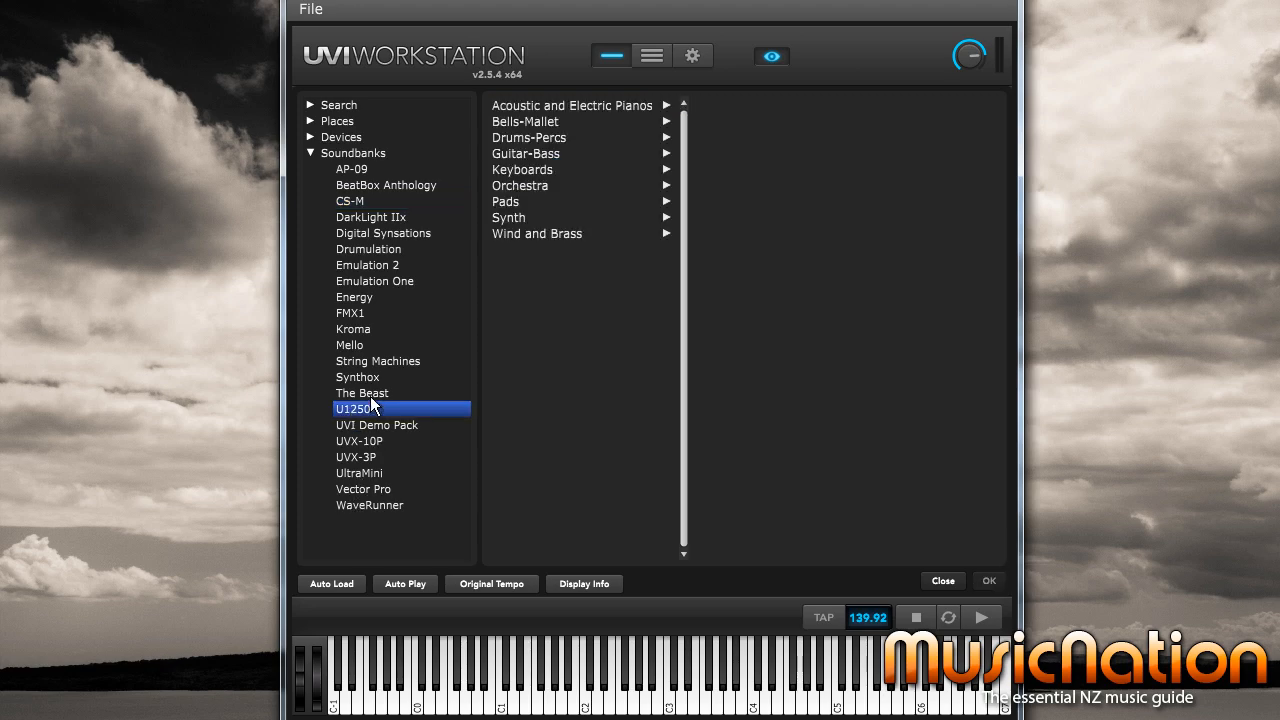
{"action": "left_click", "coordinate": [534, 150]}
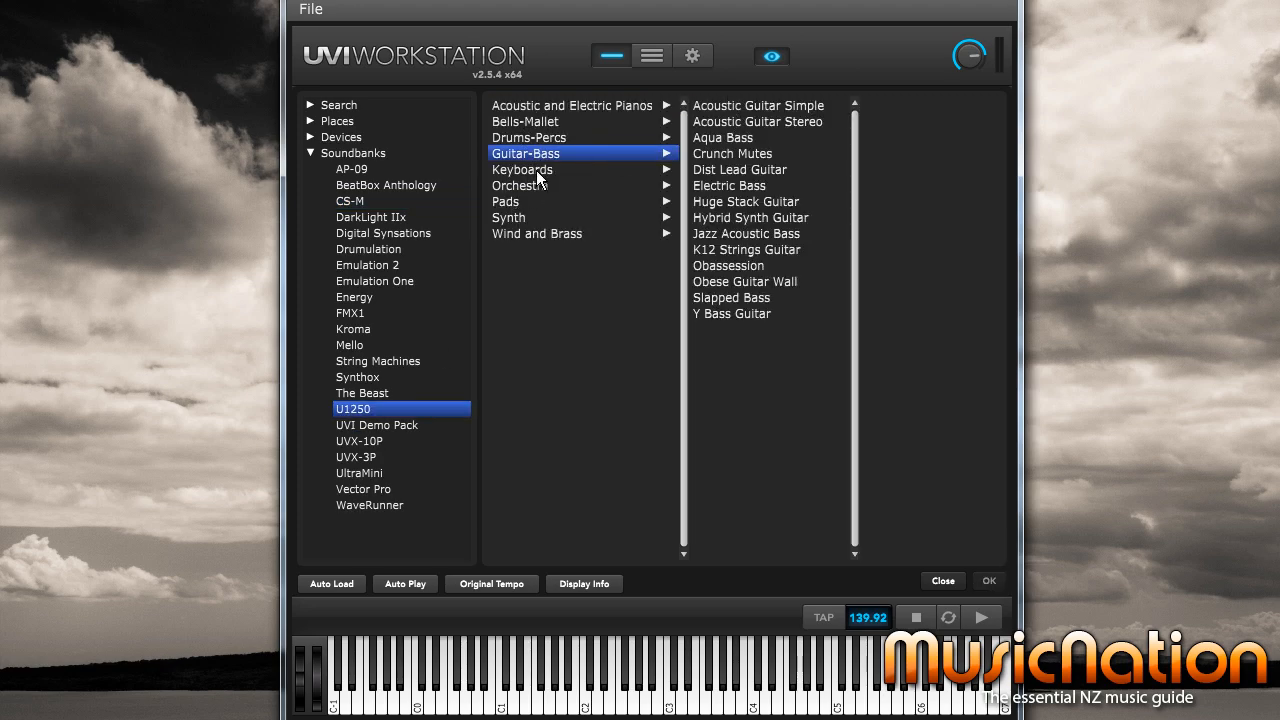
{"action": "left_click", "coordinate": [531, 188]}
{"action": "double_click", "coordinate": [727, 107]}
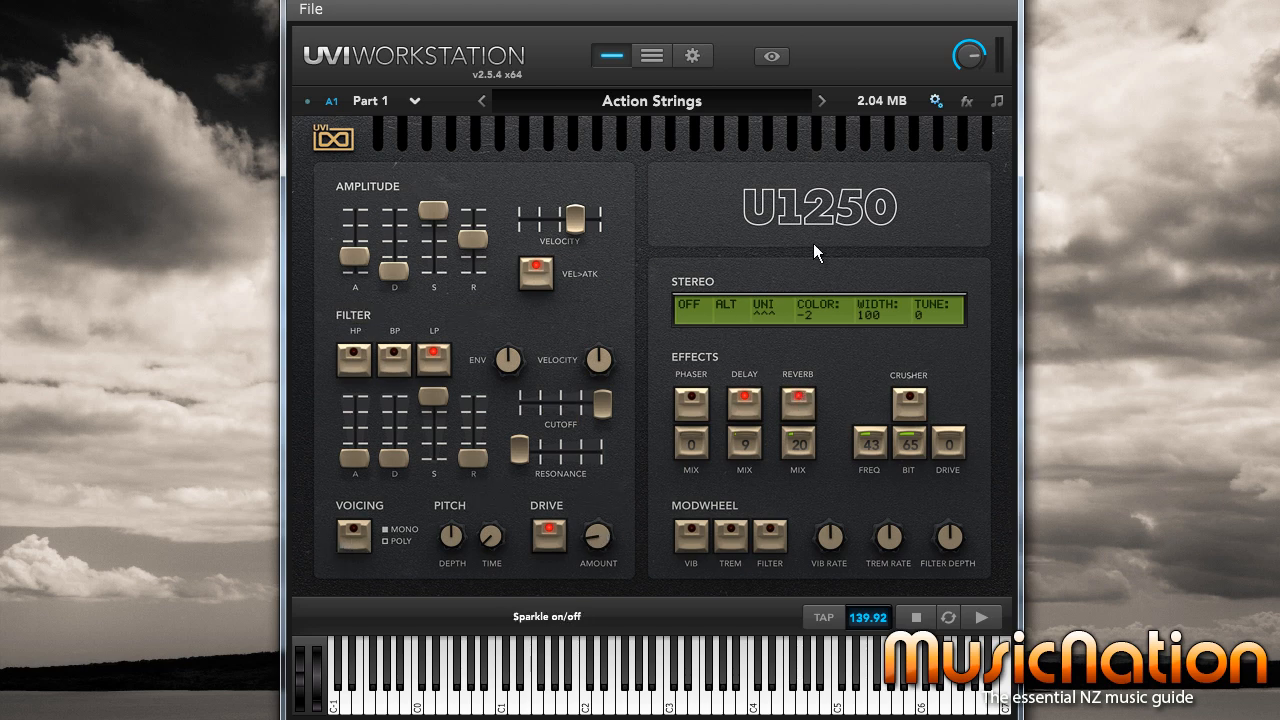
Try the high-pass and band-pass filter modes on Action Strings while sweeping the filter cutoff.
{"action": "mouse_move", "coordinate": [475, 272]}
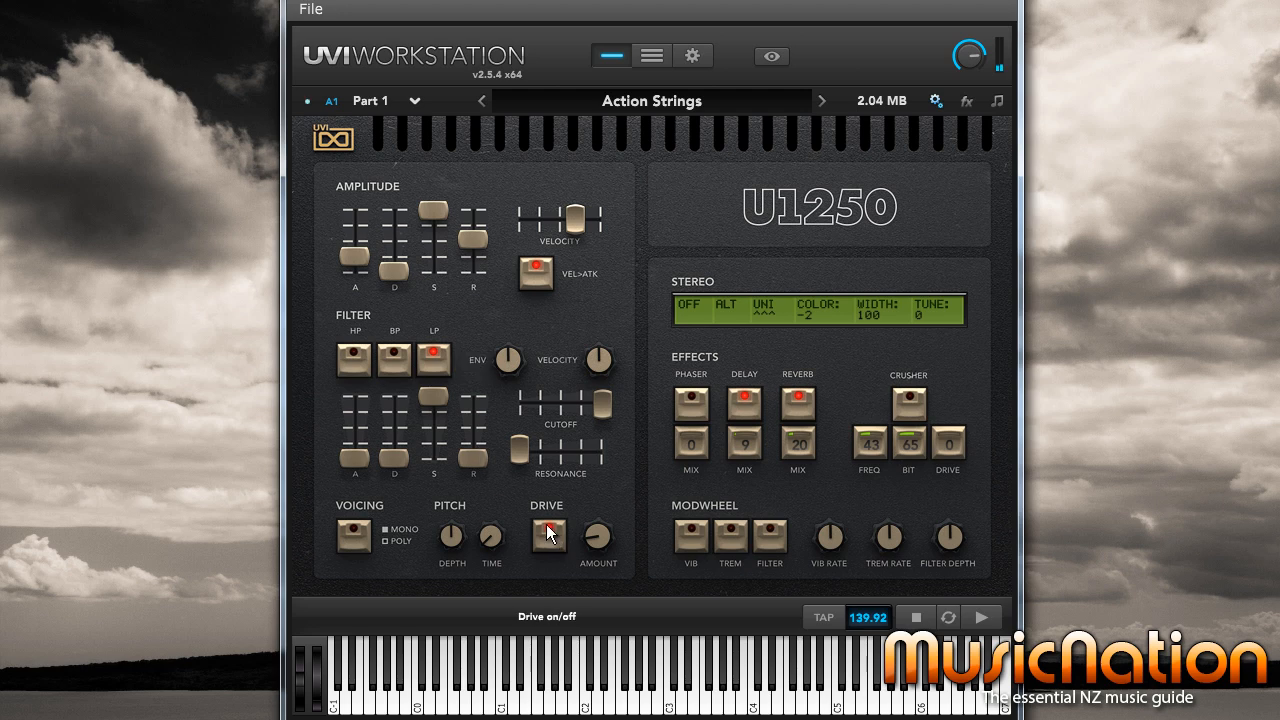
{"action": "mouse_move", "coordinate": [602, 405]}
{"action": "left_mouse_down"}
{"action": "mouse_move", "coordinate": [507, 403]}
{"action": "mouse_move", "coordinate": [617, 399]}
{"action": "left_mouse_up"}
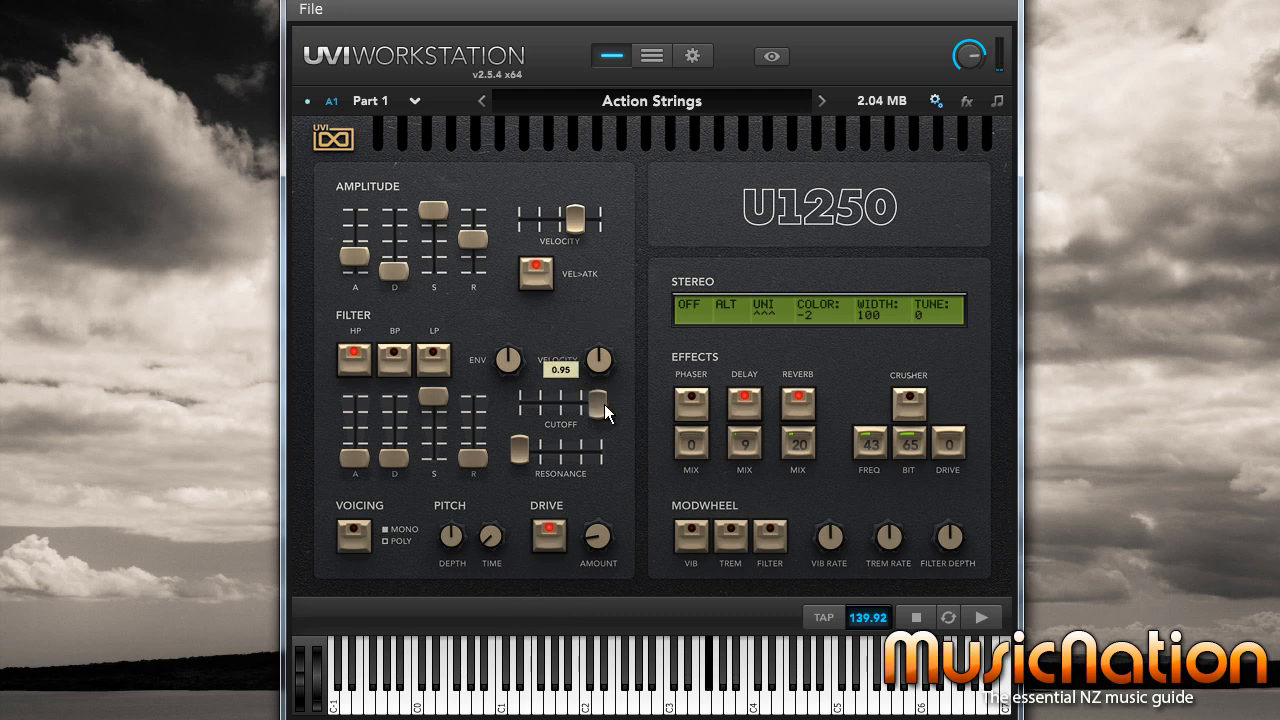
{"action": "left_click_drag", "start_coordinate": [604, 404], "coordinate": [634, 414]}
{"action": "left_click", "coordinate": [394, 357]}
Load the Cloud Voices preset from U1250's Pads category into Part 1.
{"action": "left_click", "coordinate": [771, 56]}
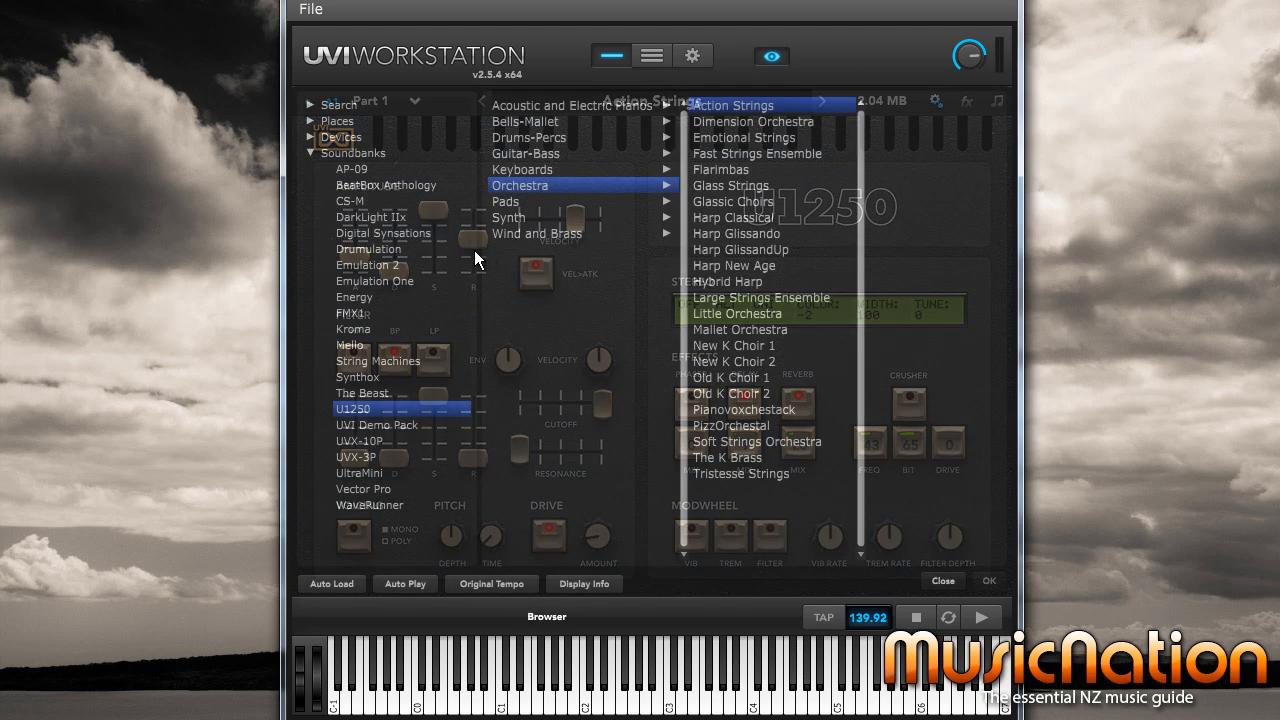
{"action": "left_click", "coordinate": [533, 203]}
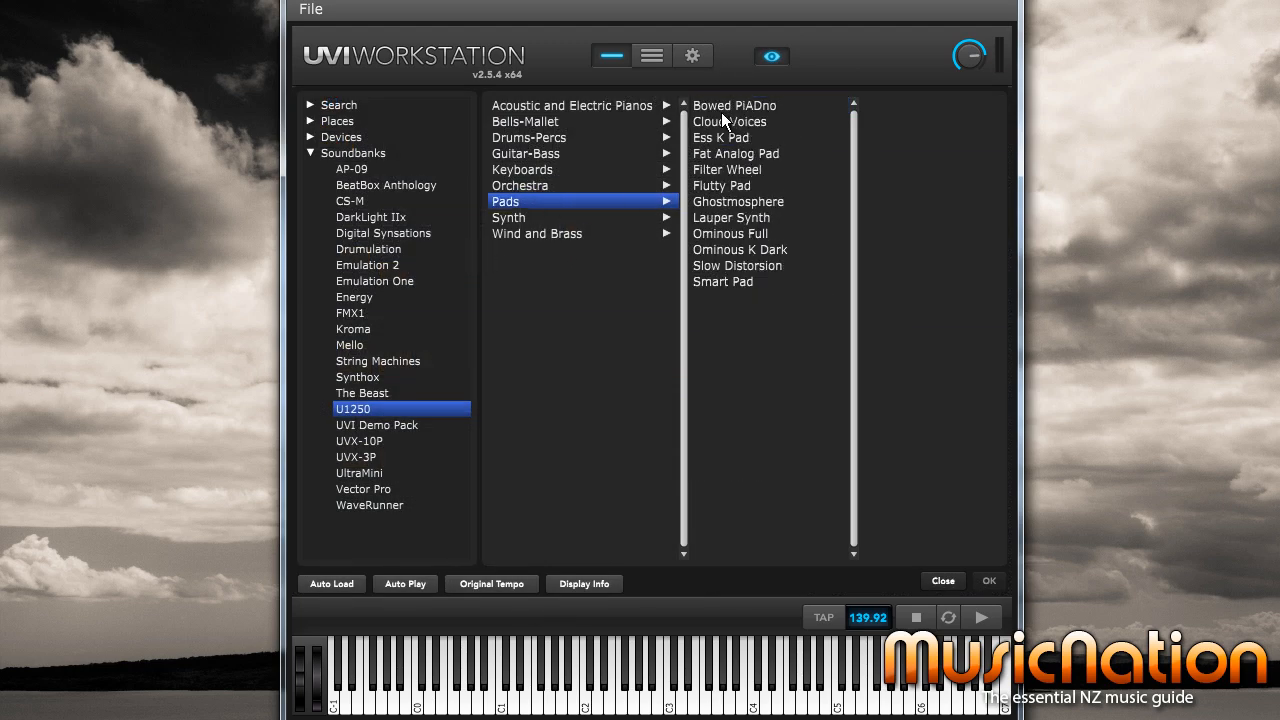
{"action": "double_click", "coordinate": [720, 122]}
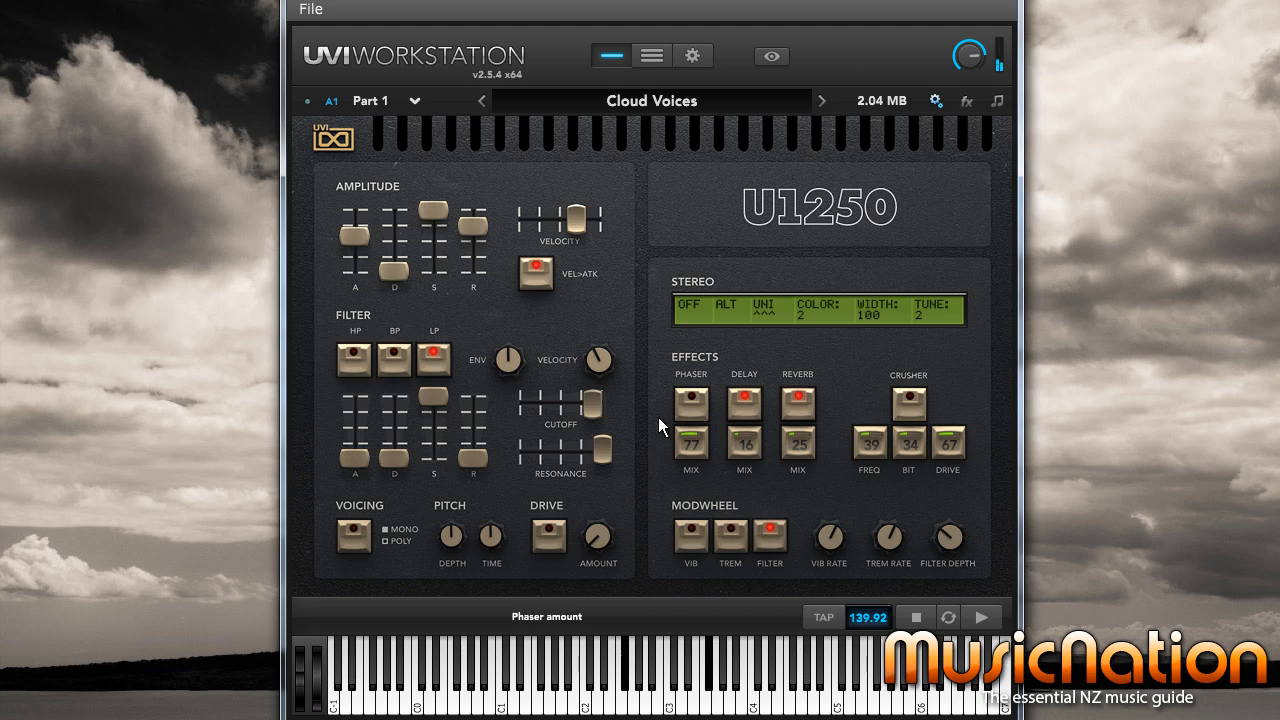
Replace Part 1's sound with the Amanda Lead preset from U1250's Synth category.
{"action": "left_click", "coordinate": [771, 56]}
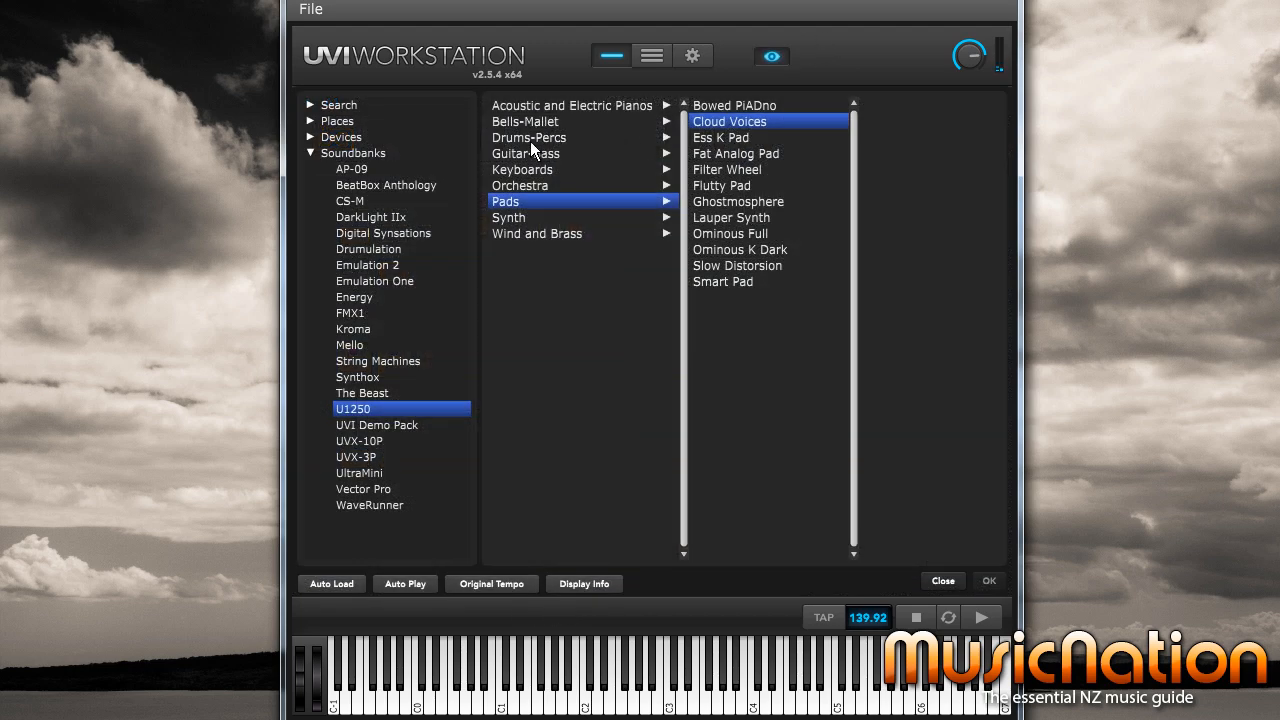
{"action": "left_click", "coordinate": [530, 141]}
{"action": "left_click", "coordinate": [550, 218]}
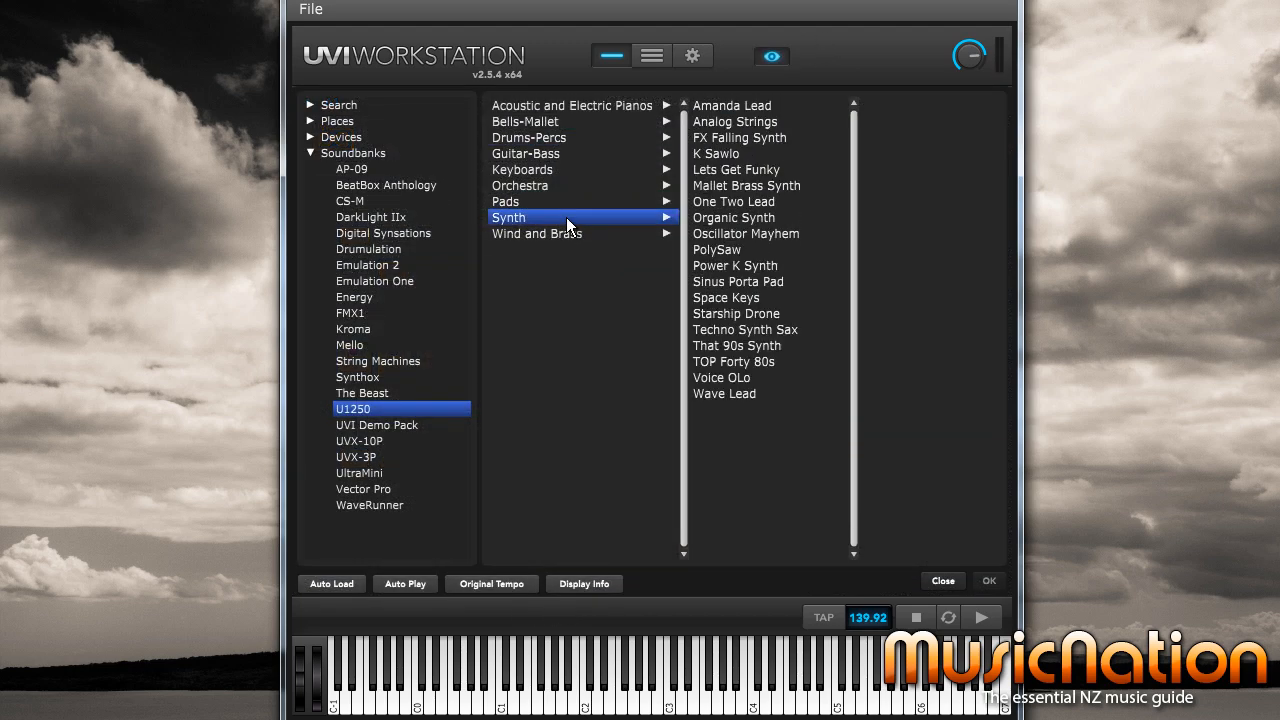
{"action": "double_click", "coordinate": [705, 107]}
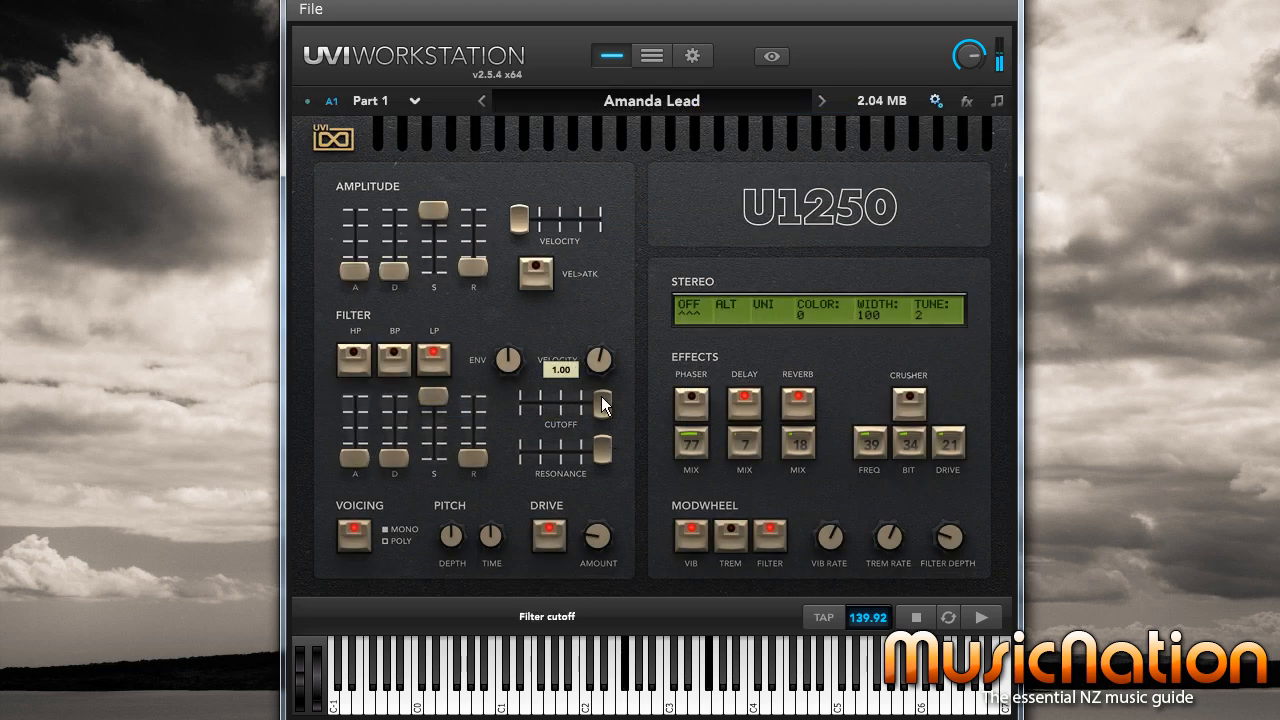
Sweep Amanda Lead's filter cutoff, leaving it at maximum, and adjust the pitch time.
{"action": "mouse_move", "coordinate": [601, 396]}
{"action": "left_mouse_down"}
{"action": "mouse_move", "coordinate": [548, 406]}
{"action": "mouse_move", "coordinate": [605, 398]}
{"action": "left_mouse_up"}
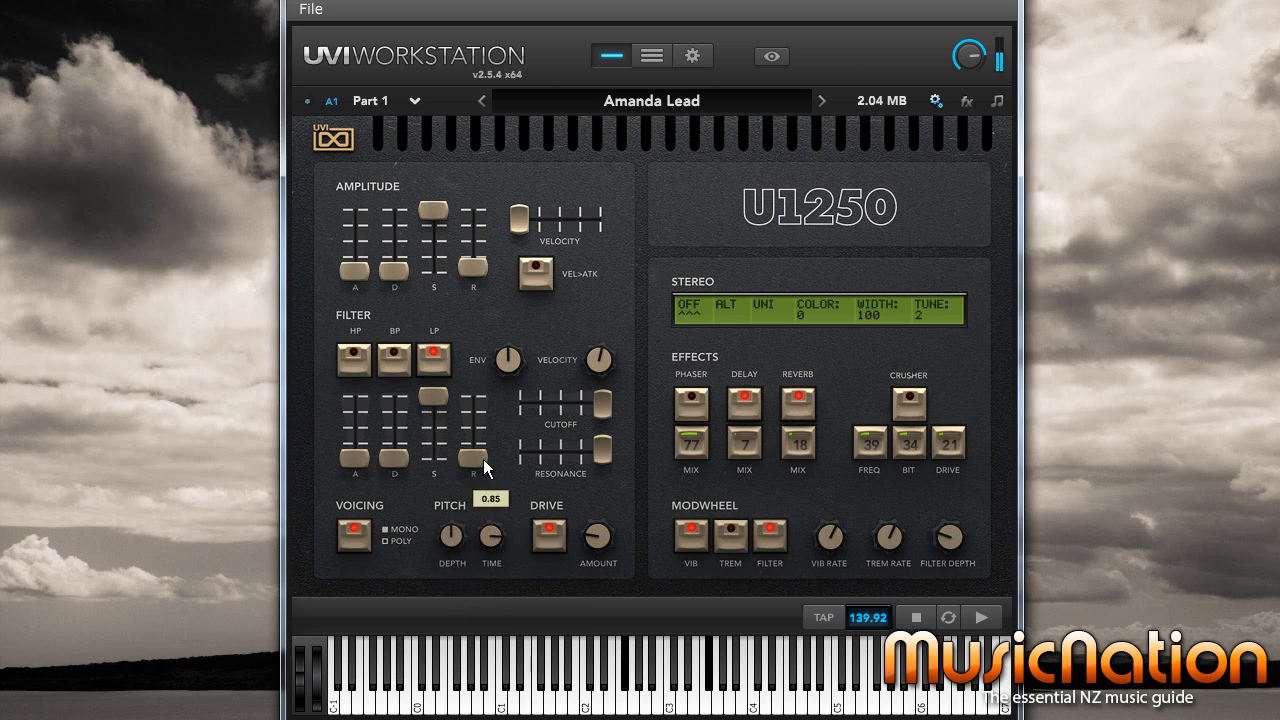
{"action": "left_click_drag", "start_coordinate": [499, 559], "coordinate": [493, 605]}
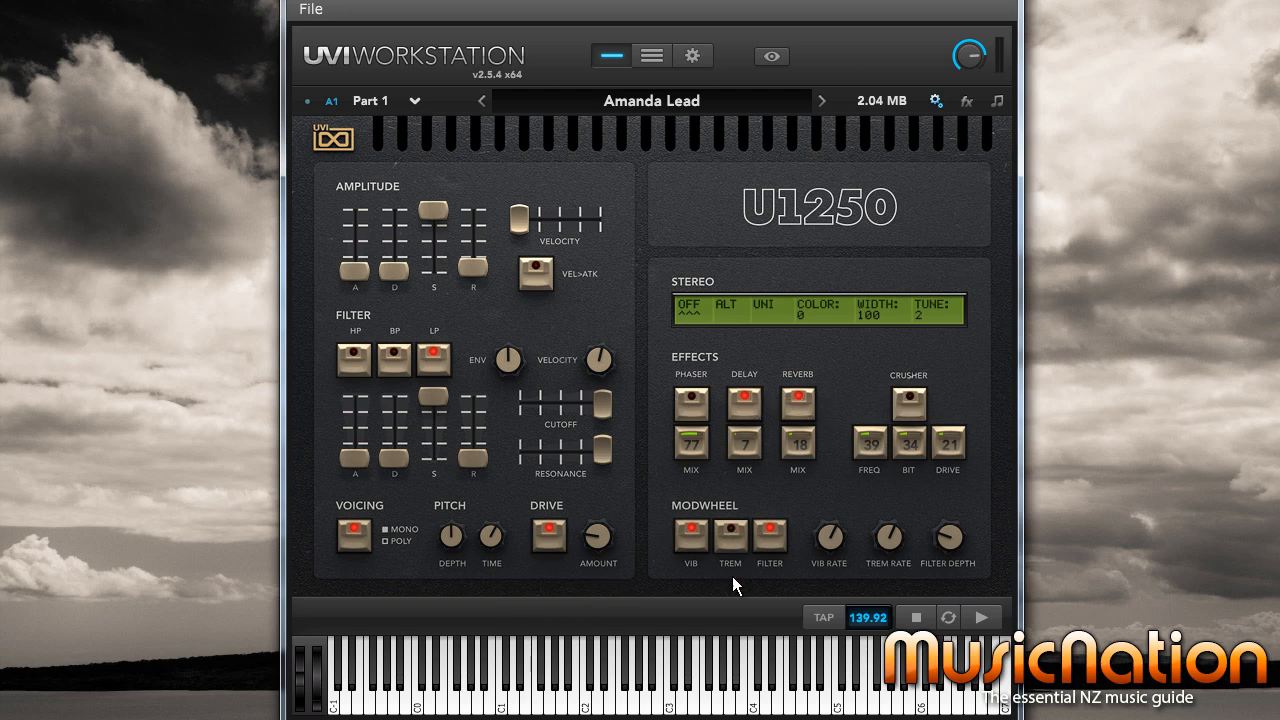
Switch off the mod wheel's vibrato and filter modulation and enable tremolo instead.
{"action": "left_click", "coordinate": [693, 541]}
{"action": "left_click", "coordinate": [761, 542]}
{"action": "left_click", "coordinate": [729, 549]}
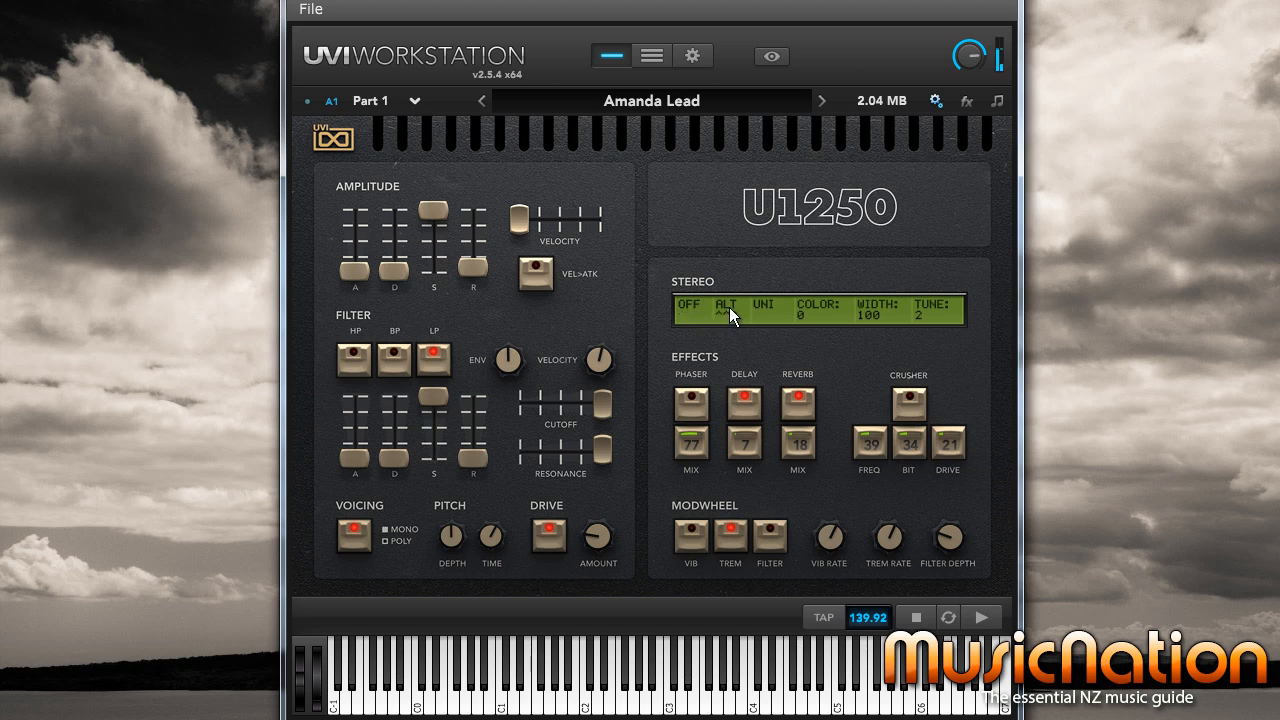
Try the UNI stereo mode and set the stereo section's tune to 0.
{"action": "left_click", "coordinate": [767, 311]}
{"action": "left_click_drag", "start_coordinate": [936, 304], "coordinate": [944, 398]}
Examine Amanda Lead's preset effects chain alongside the instrument's effect controls, and return to the instrument page.
{"action": "left_click", "coordinate": [966, 101]}
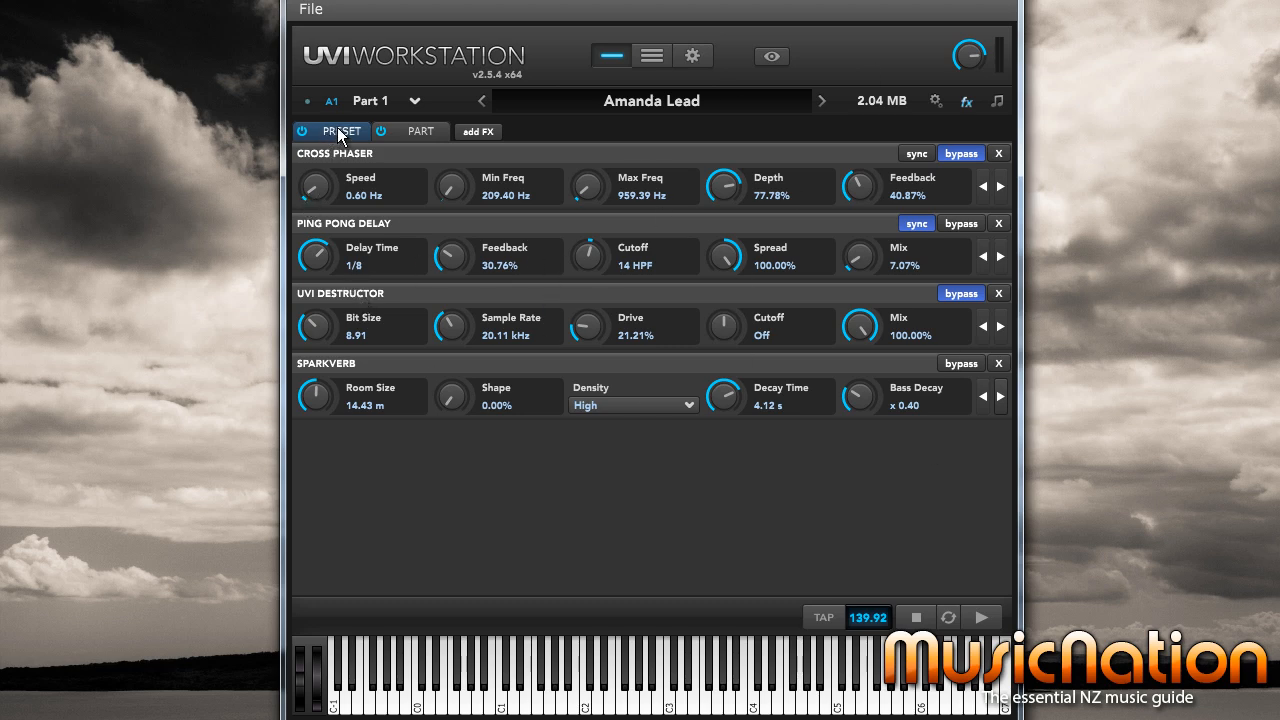
{"action": "left_click", "coordinate": [934, 100]}
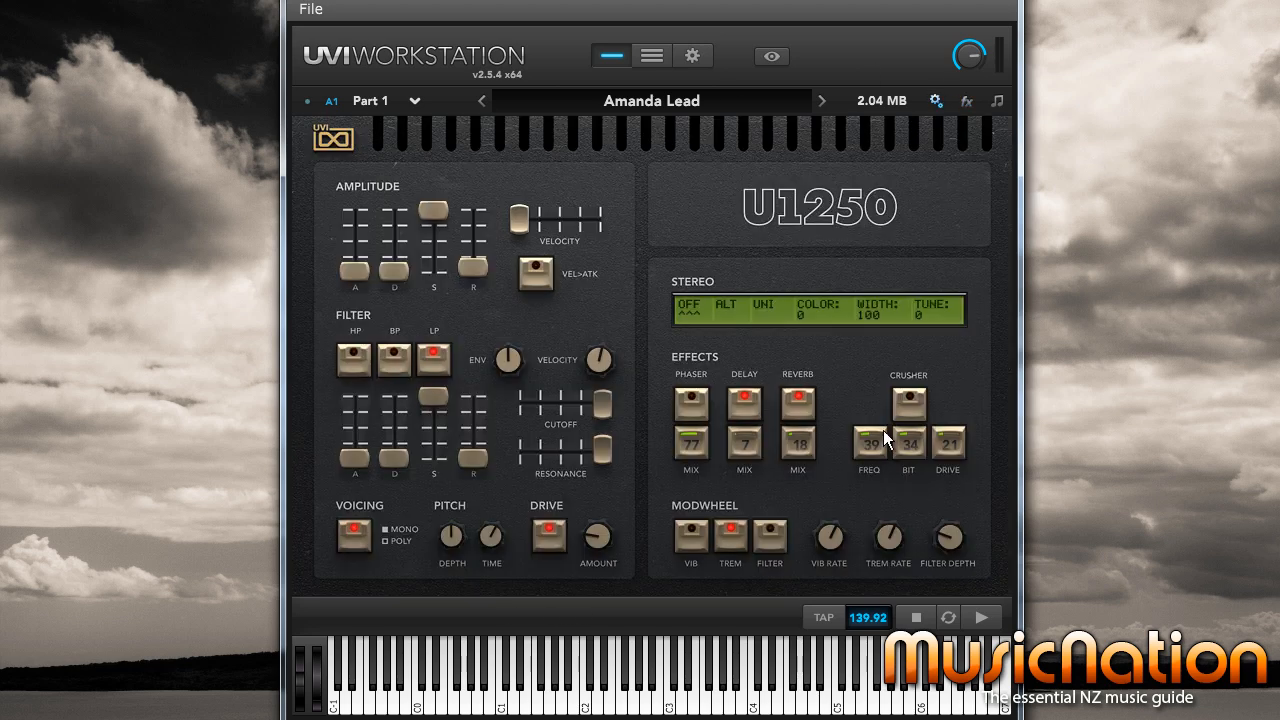
{"action": "left_click", "coordinate": [966, 101]}
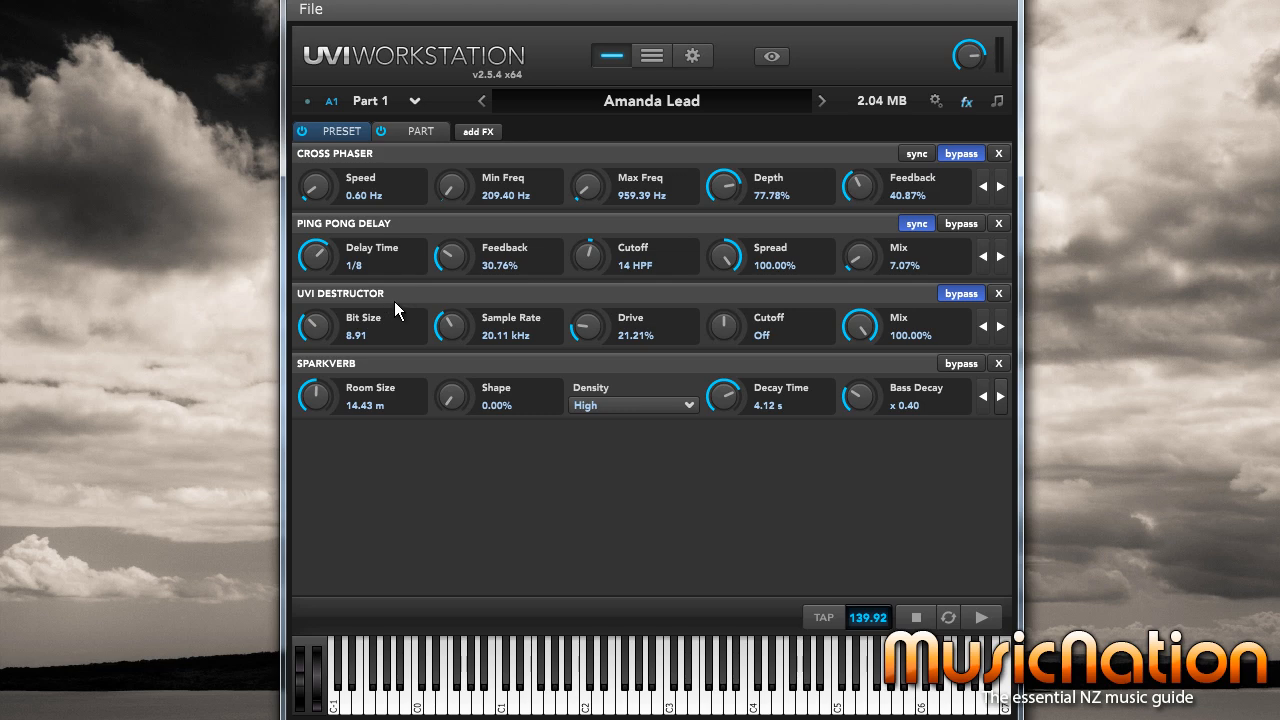
{"action": "left_click", "coordinate": [935, 101]}
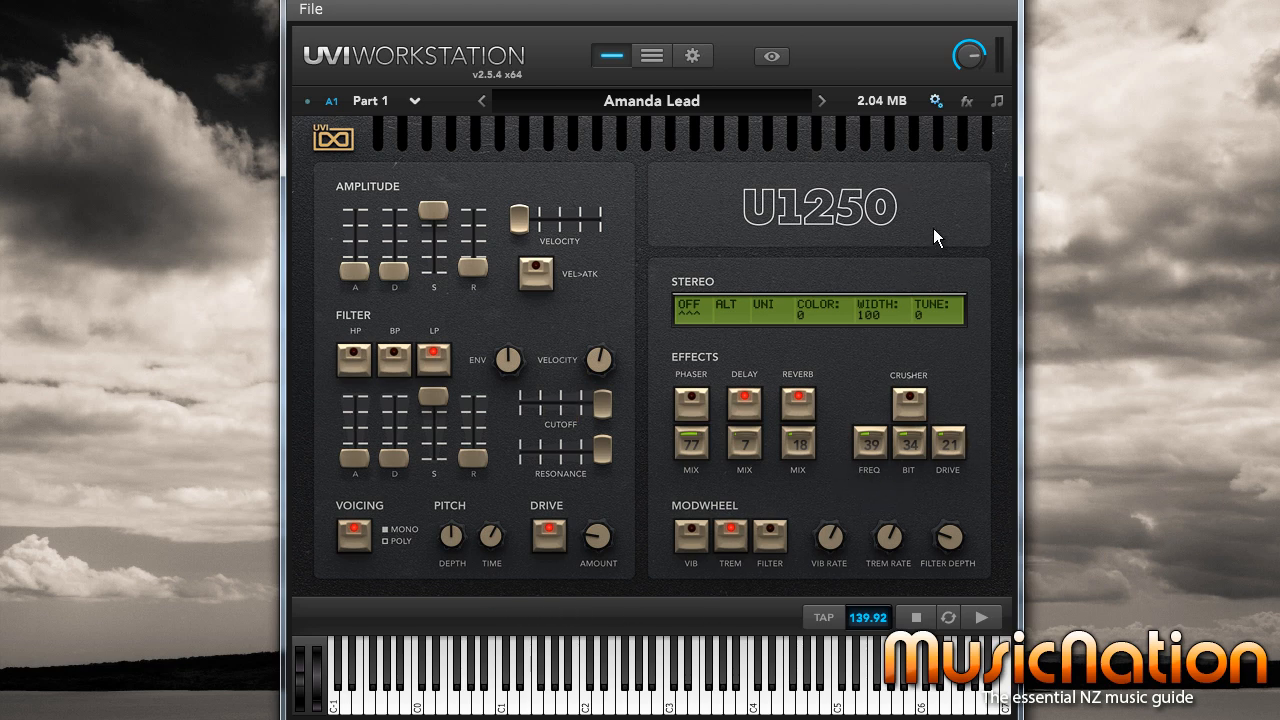
Load the Noise Lead preset from Vector Pro 22's Leads category into Part 2.
{"action": "left_click", "coordinate": [414, 100]}
{"action": "left_click", "coordinate": [392, 145]}
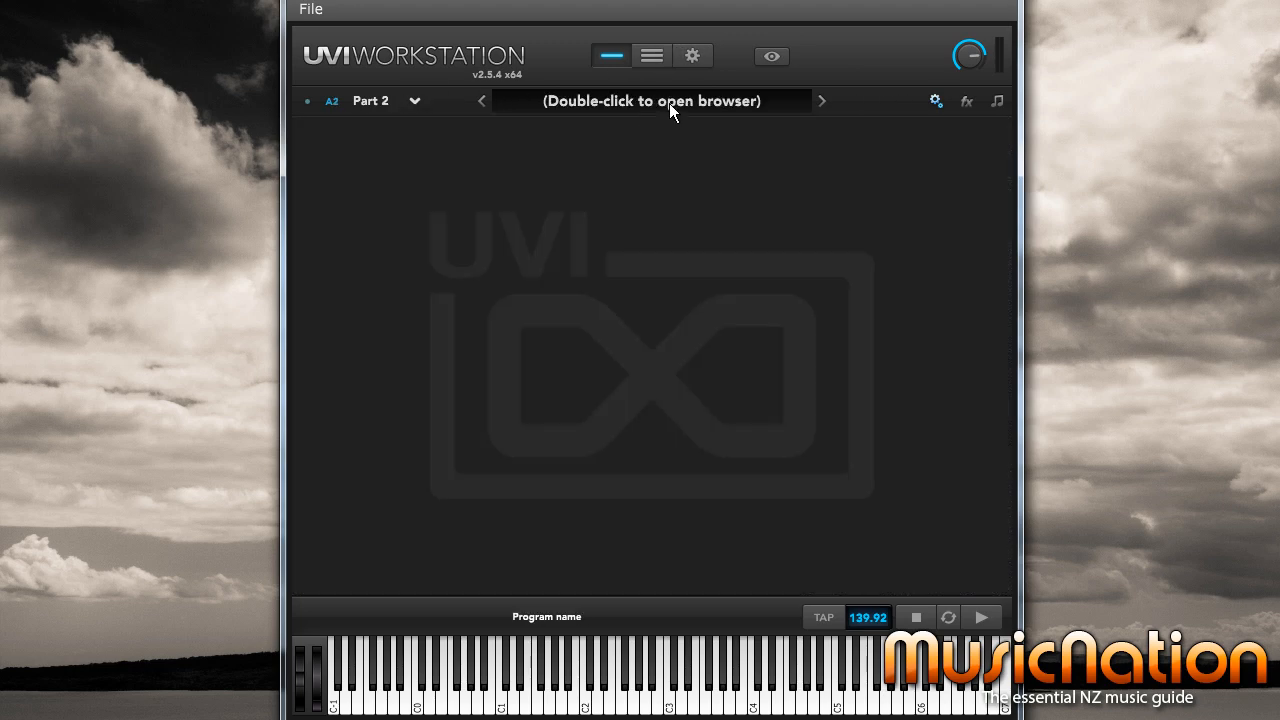
{"action": "left_click", "coordinate": [769, 55]}
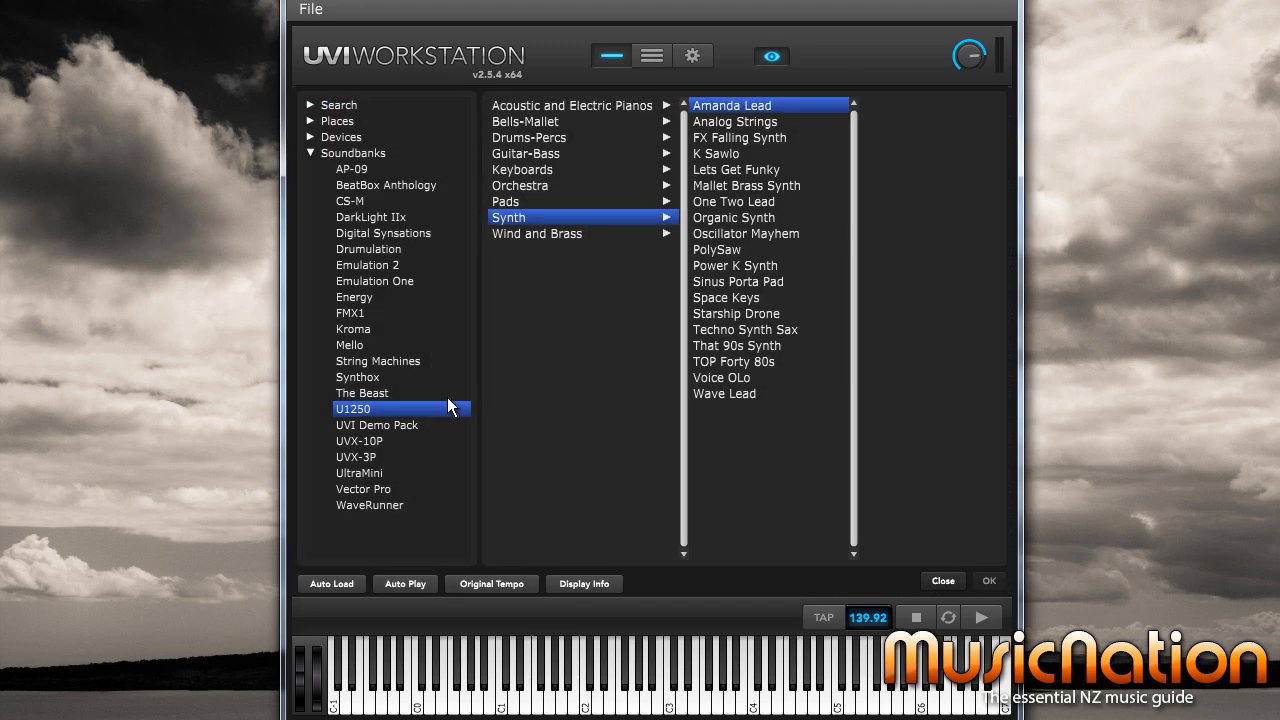
{"action": "left_click", "coordinate": [370, 489]}
{"action": "left_click", "coordinate": [539, 104]}
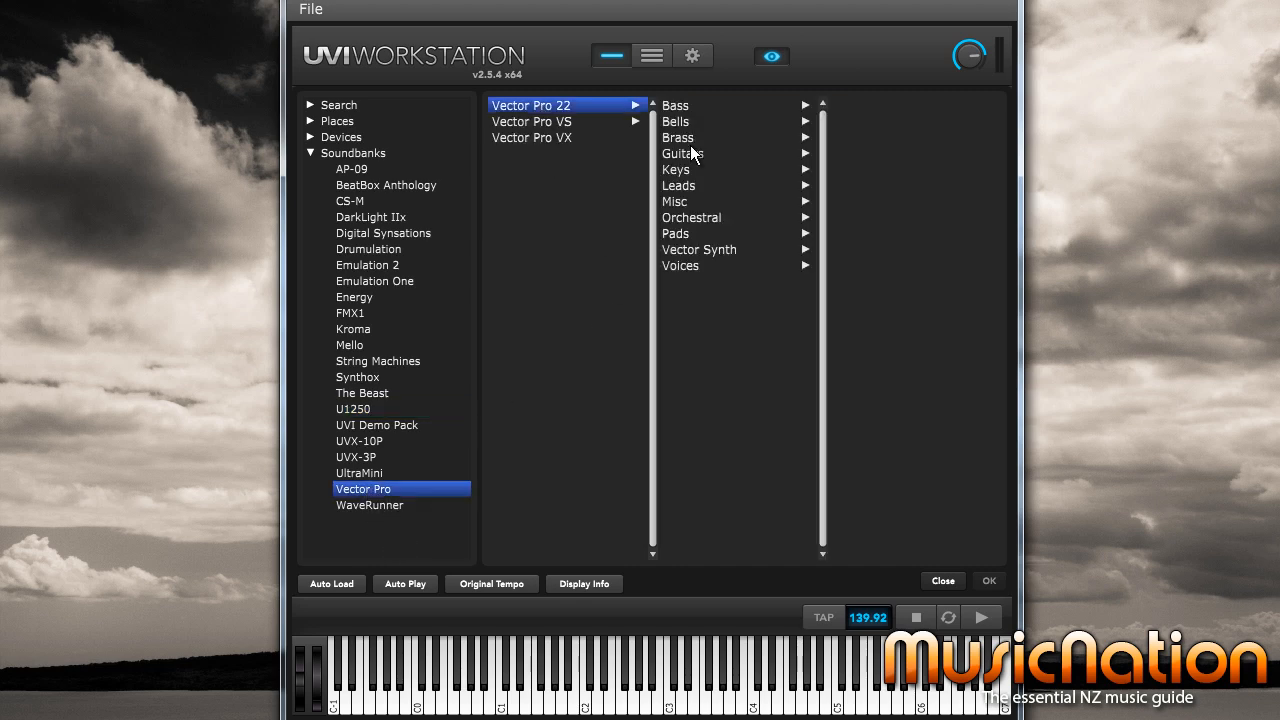
{"action": "left_click", "coordinate": [691, 186]}
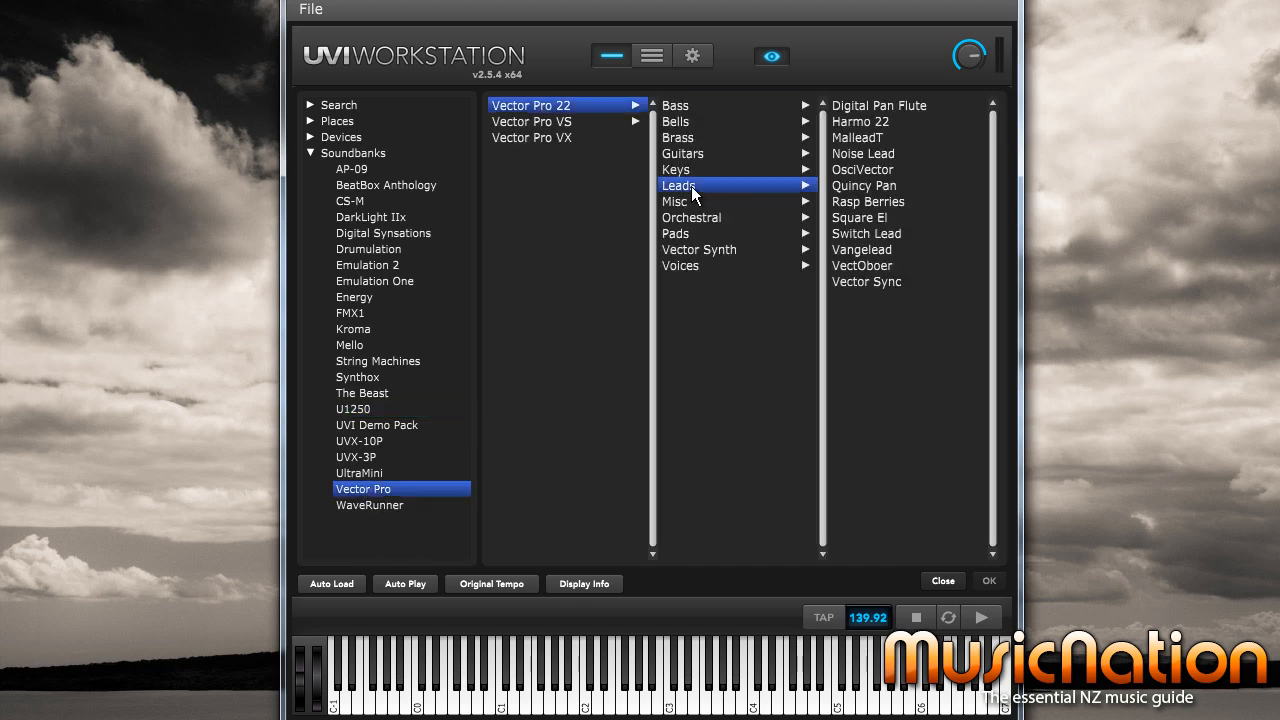
{"action": "double_click", "coordinate": [862, 152]}
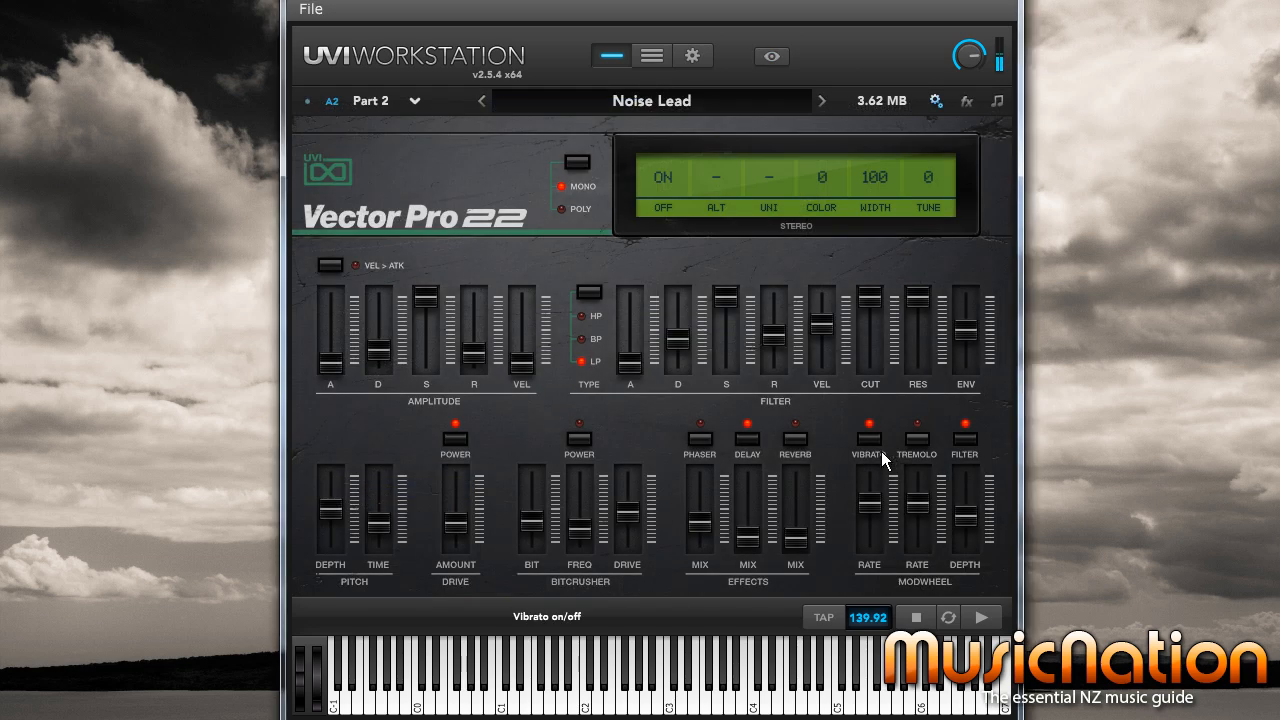
Assign Part 2 to MIDI channel A1 and mute Amanda Lead in the multi view.
{"action": "left_click", "coordinate": [328, 101]}
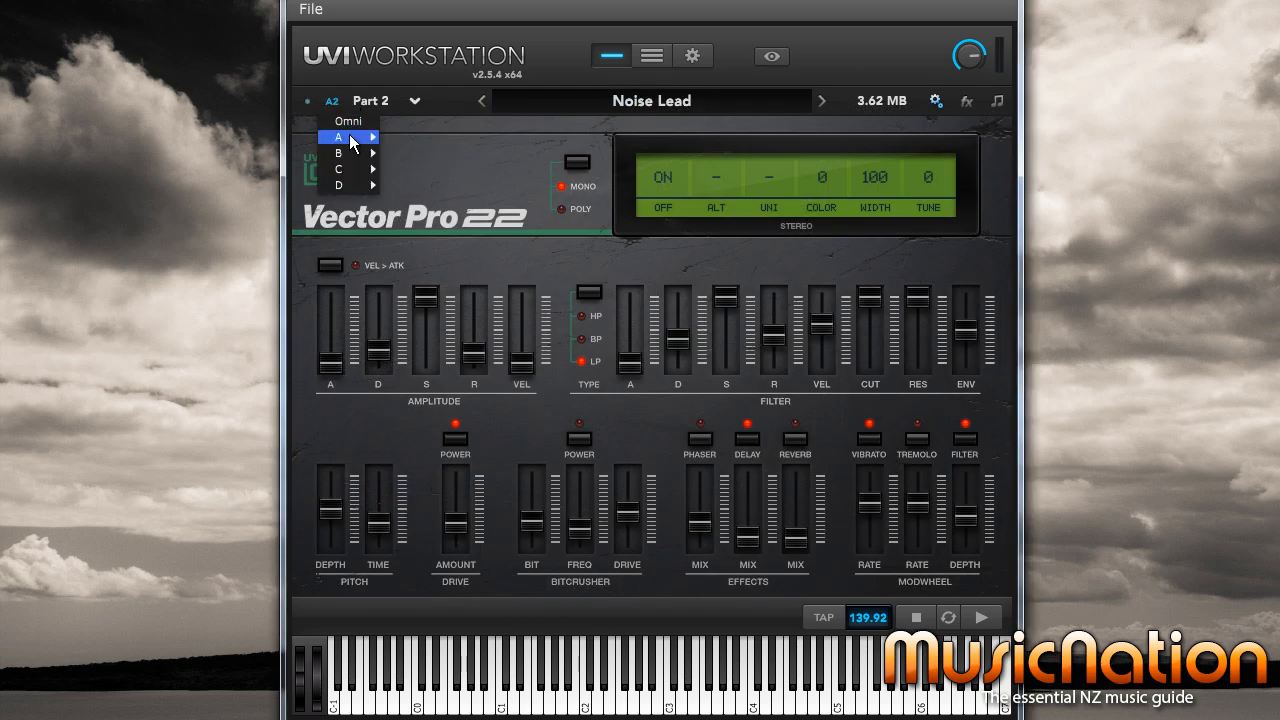
{"action": "left_click", "coordinate": [406, 135]}
{"action": "left_click", "coordinate": [648, 58]}
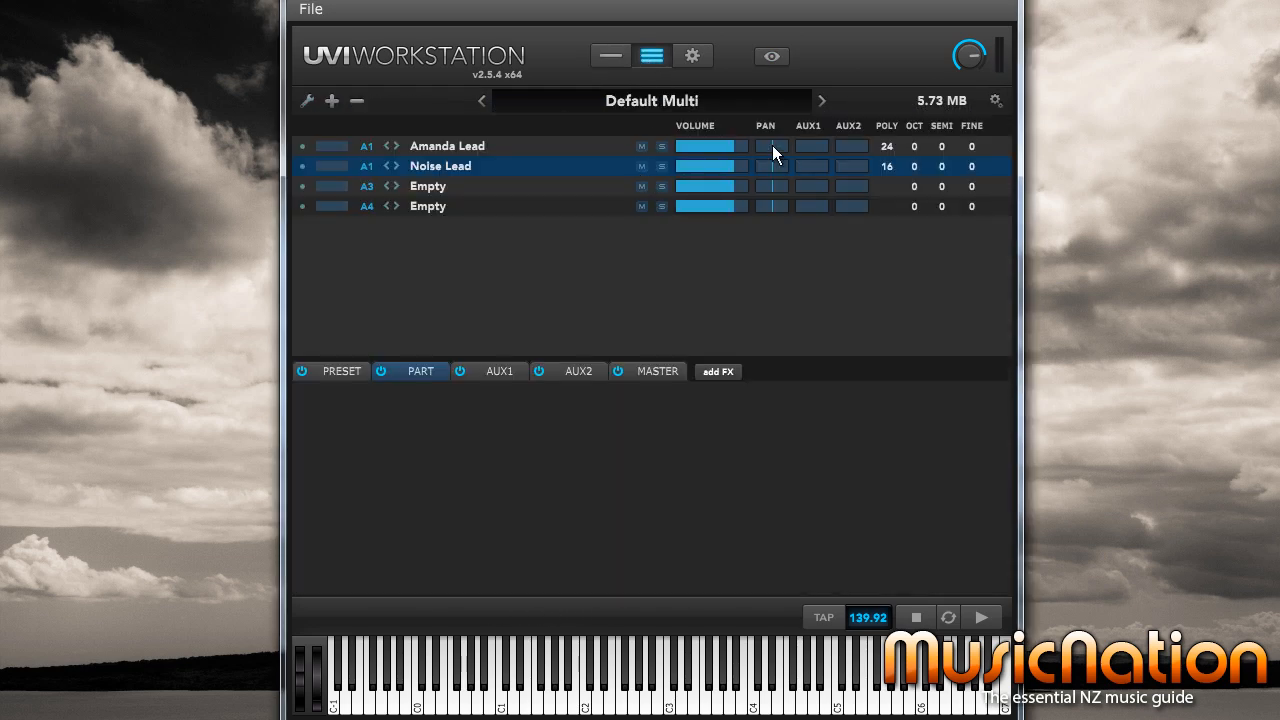
{"action": "left_click", "coordinate": [621, 56]}
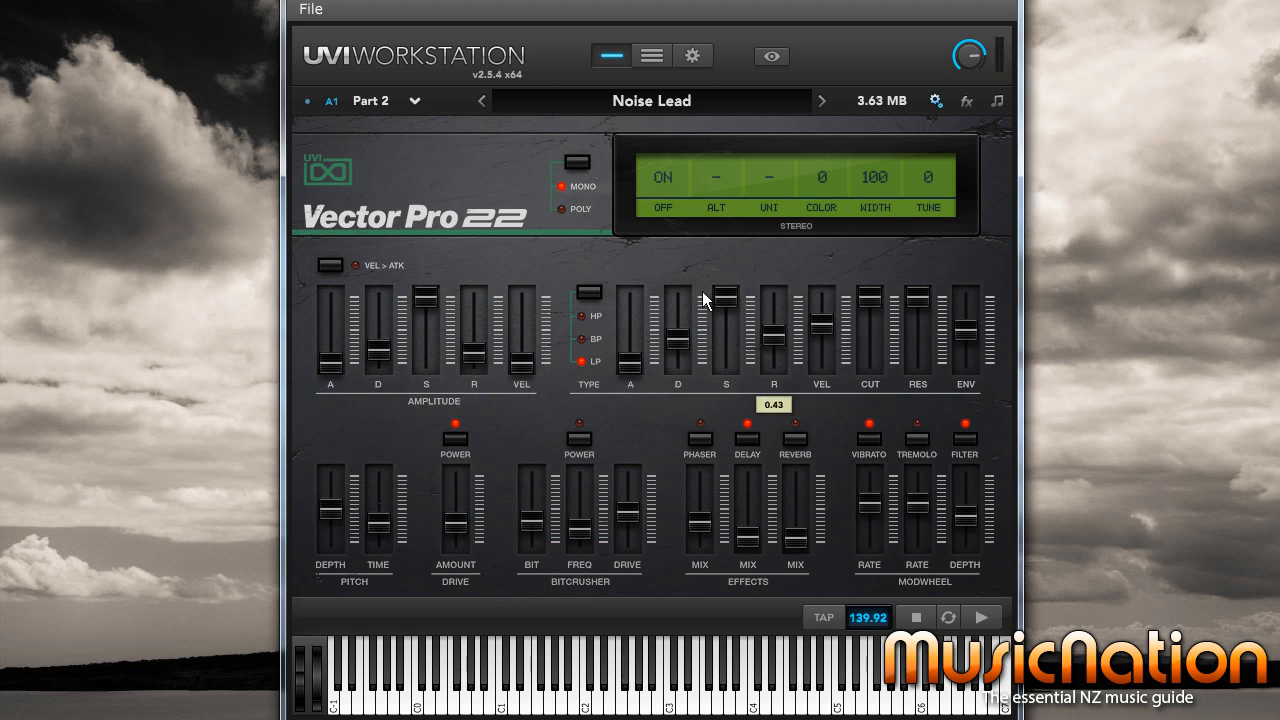
Sweep Noise Lead's filter cutoff, switch the filter type to HP and lower the cutoff to around mid-range.
{"action": "mouse_move", "coordinate": [870, 297]}
{"action": "left_mouse_down"}
{"action": "mouse_move", "coordinate": [873, 337]}
{"action": "mouse_move", "coordinate": [866, 291]}
{"action": "left_mouse_up"}
{"action": "left_click", "coordinate": [592, 293]}
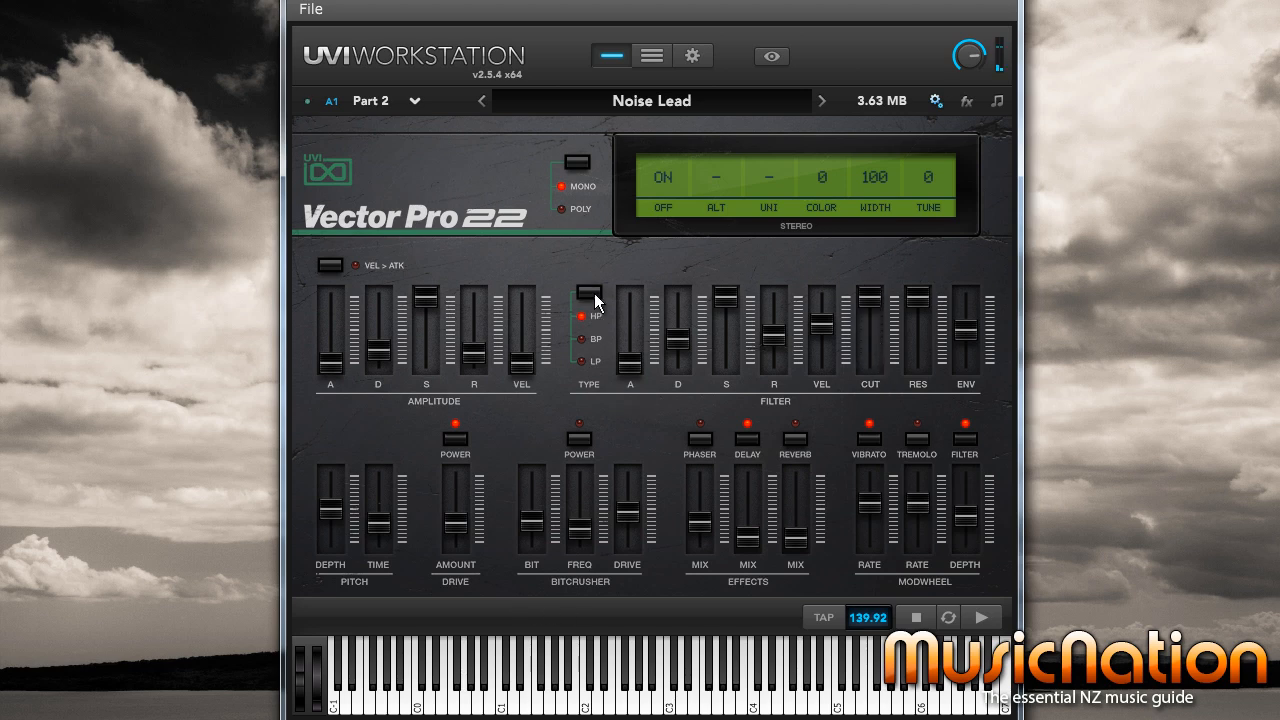
{"action": "left_click", "coordinate": [589, 293]}
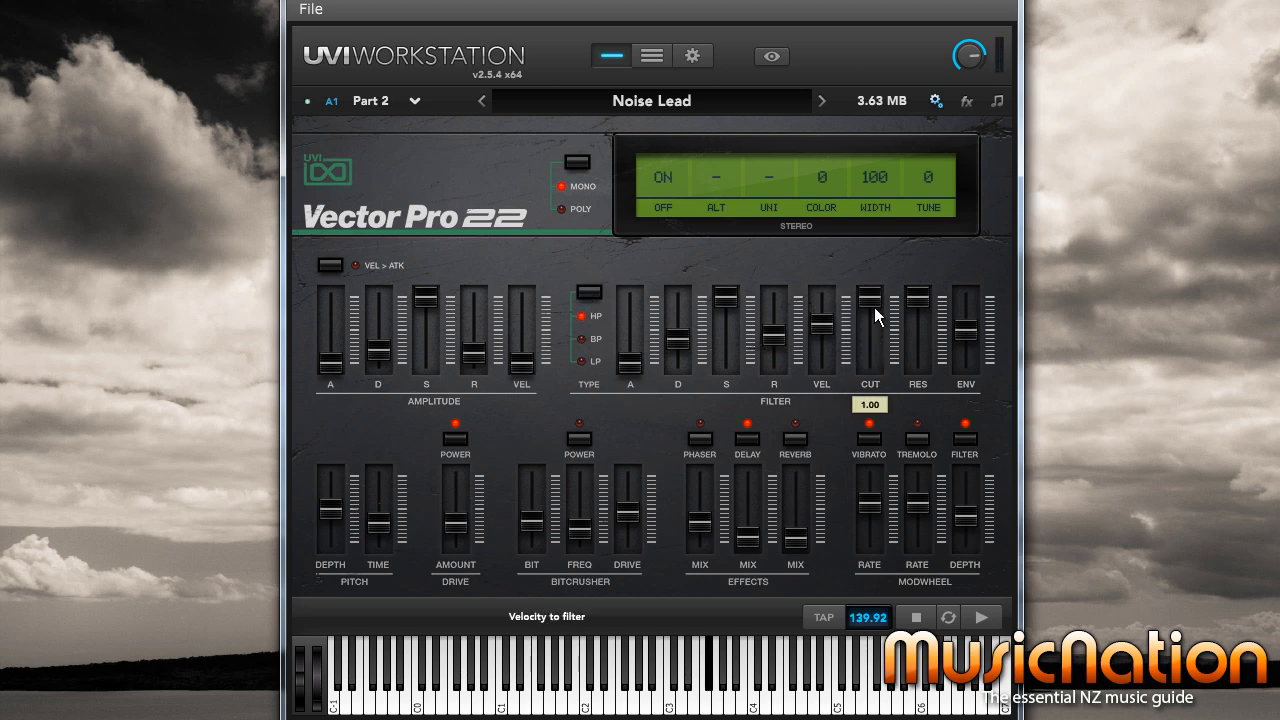
{"action": "left_click_drag", "start_coordinate": [874, 307], "coordinate": [866, 333]}
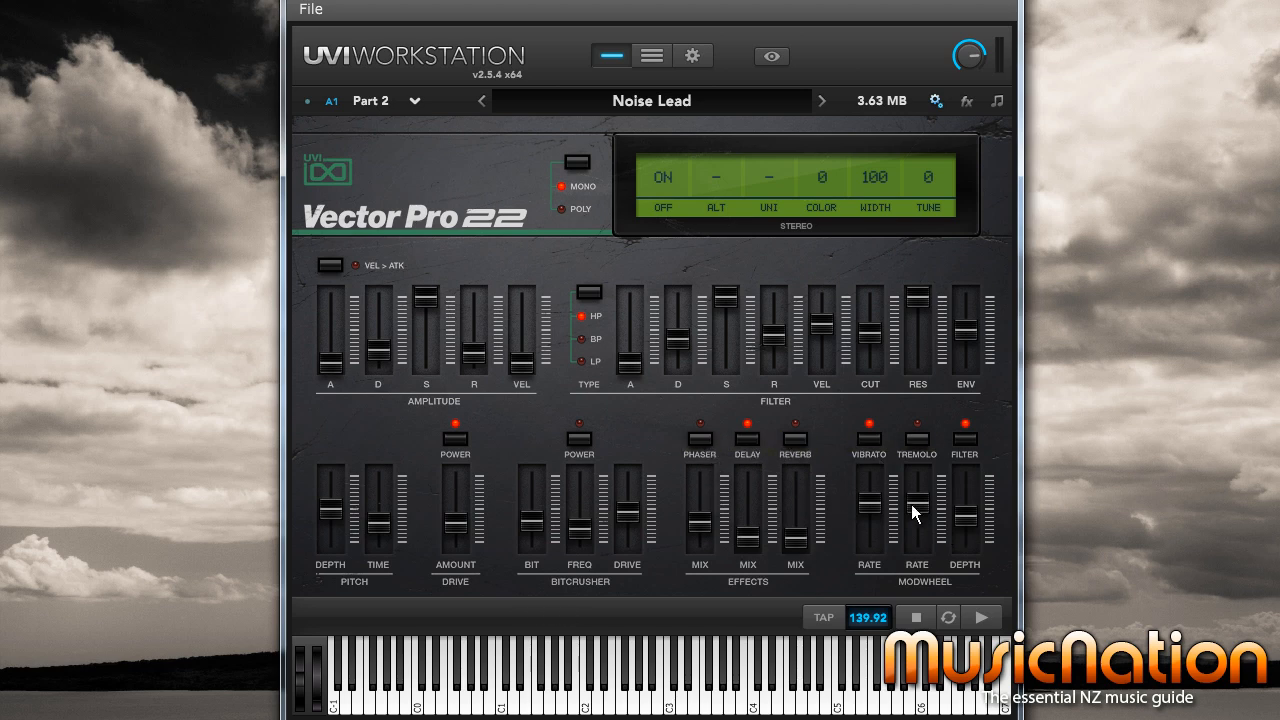
Examine Noise Lead's preset effects chain and return to the instrument page.
{"action": "left_click", "coordinate": [967, 101]}
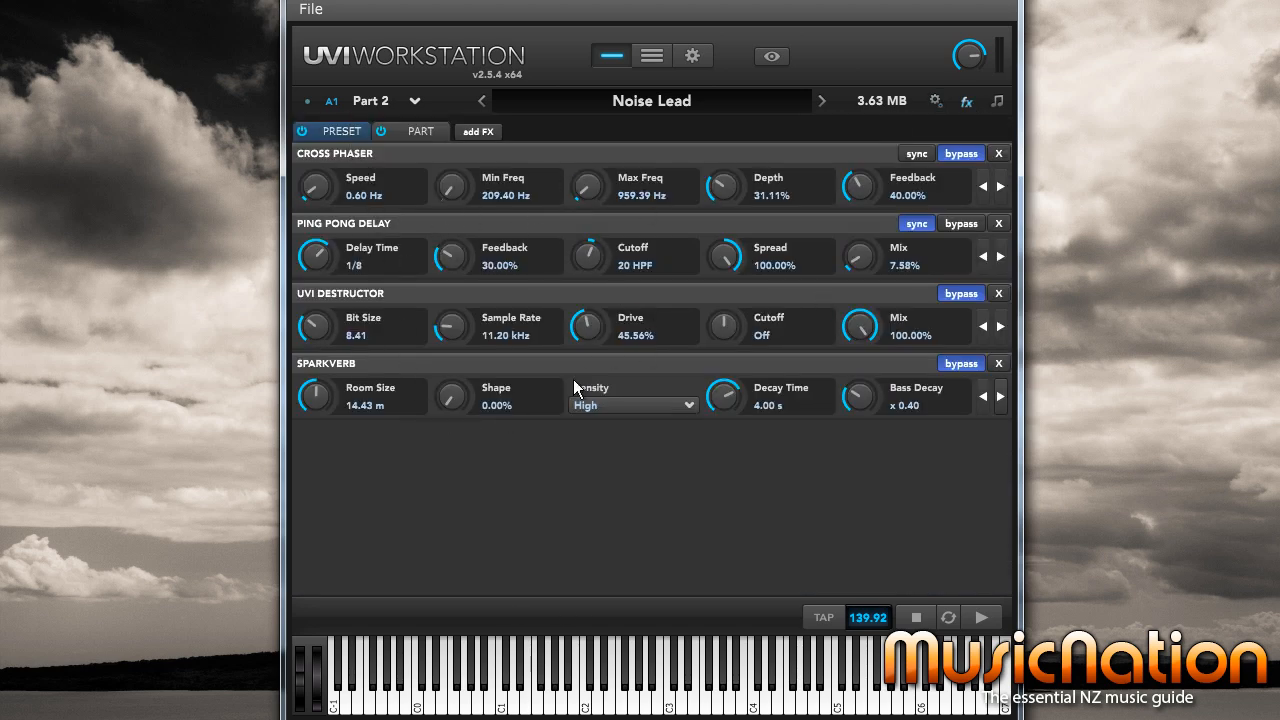
{"action": "left_click", "coordinate": [937, 102]}
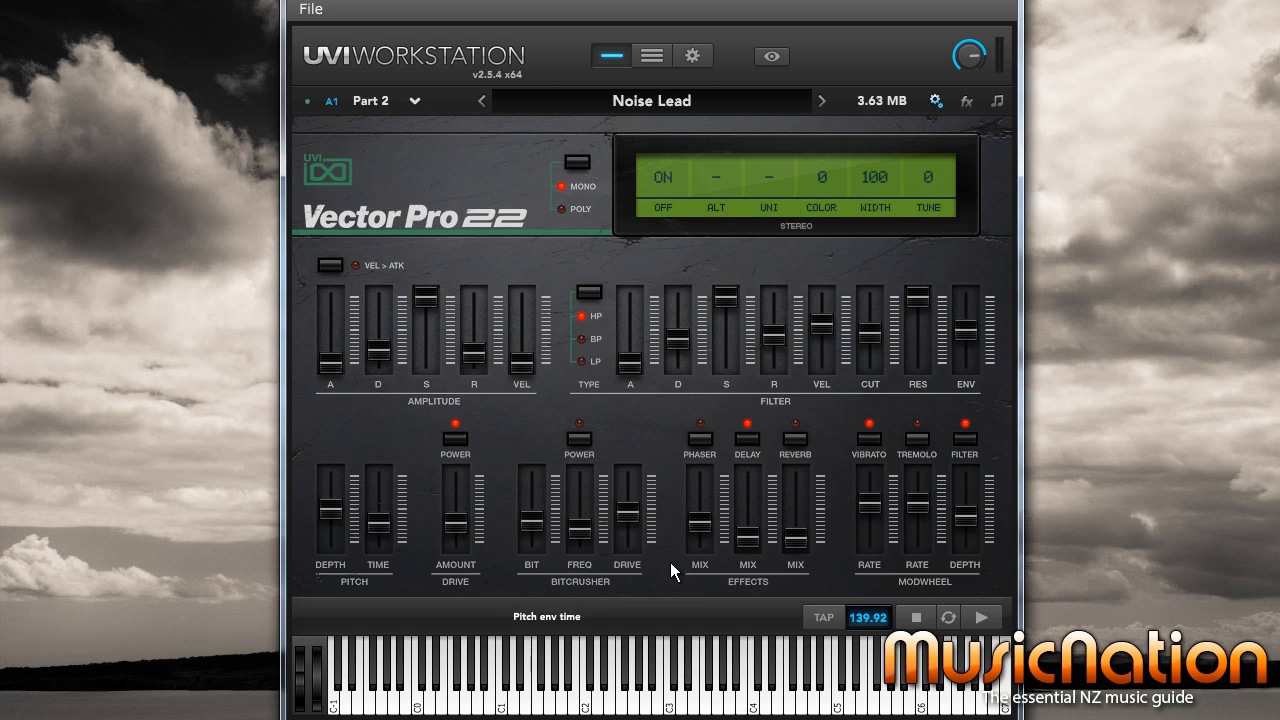
Enable the arpeggiator for Noise Lead, toggling it off and on to compare.
{"action": "left_click", "coordinate": [997, 101]}
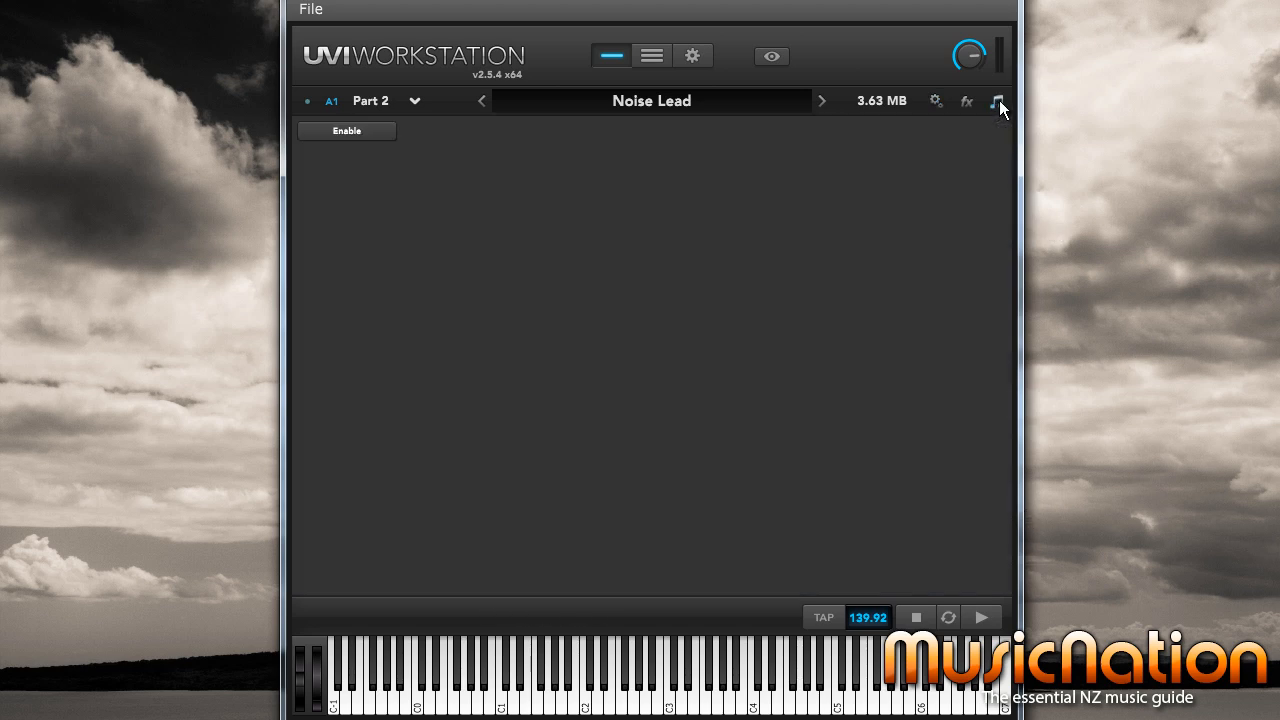
{"action": "left_click", "coordinate": [325, 132]}
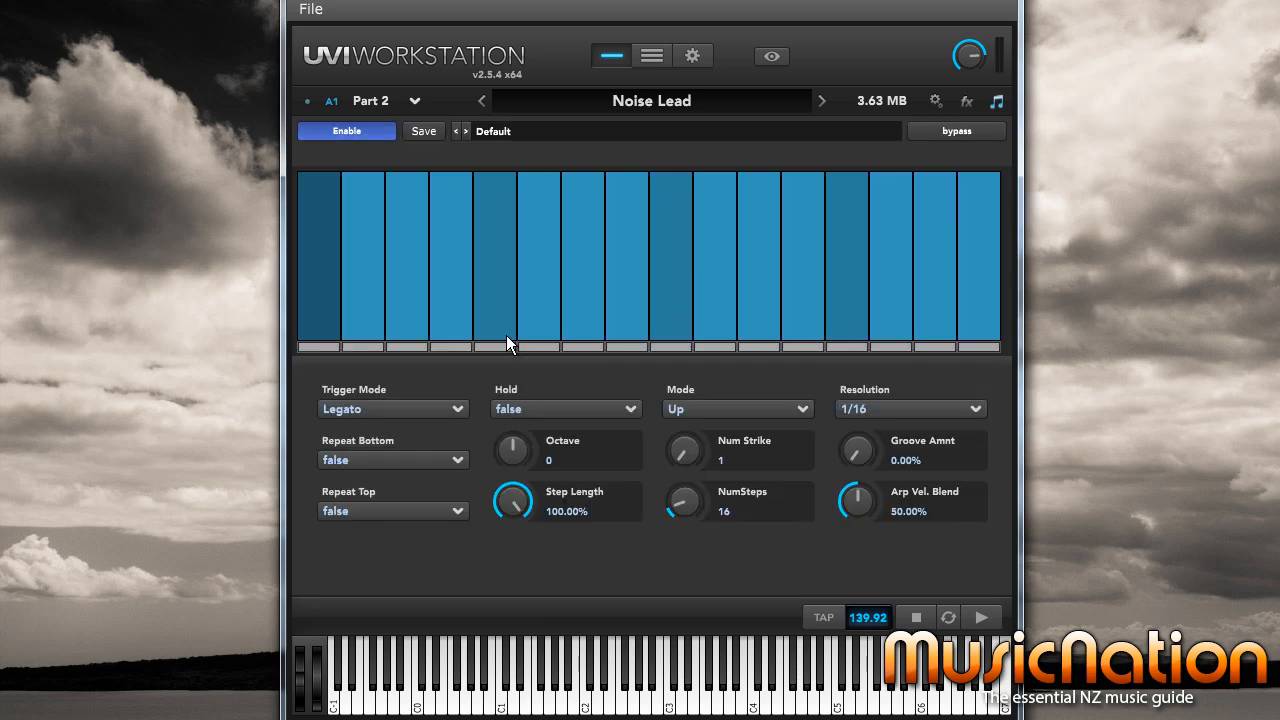
{"action": "left_click", "coordinate": [349, 132]}
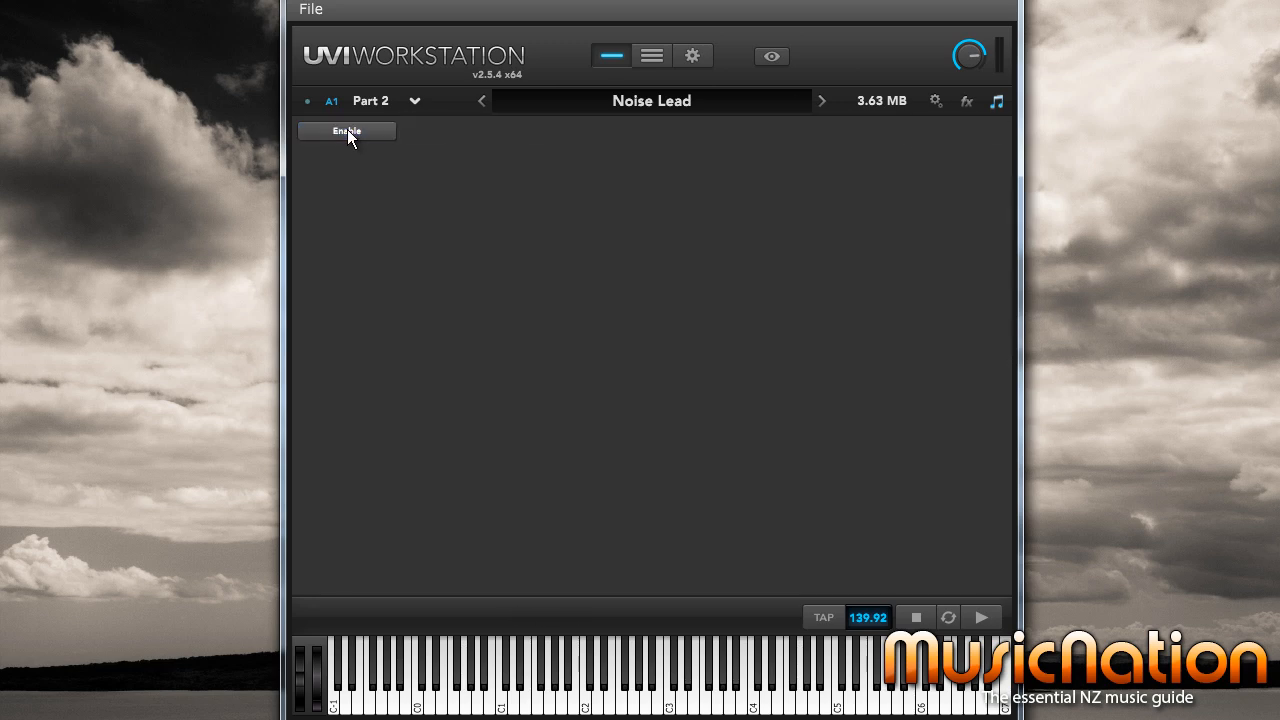
{"action": "left_click", "coordinate": [349, 132]}
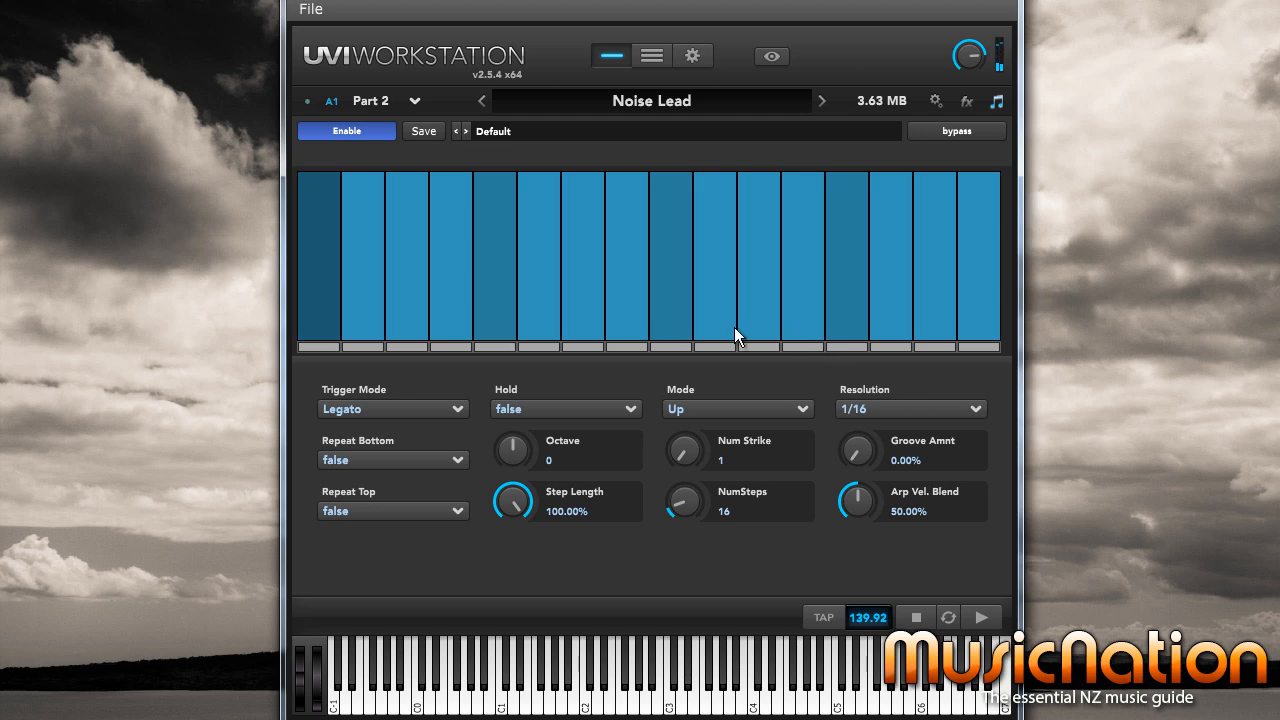
Shape the arpeggiator's 16 step levels into an arch peaking past the middle, and set the resolution to 1/8.
{"action": "mouse_move", "coordinate": [305, 256]}
{"action": "left_mouse_down"}
{"action": "mouse_move", "coordinate": [465, 269]}
{"action": "mouse_move", "coordinate": [733, 223]}
{"action": "mouse_move", "coordinate": [1021, 291]}
{"action": "left_mouse_up"}
{"action": "mouse_move", "coordinate": [318, 338]}
{"action": "left_mouse_down"}
{"action": "mouse_move", "coordinate": [366, 298]}
{"action": "mouse_move", "coordinate": [450, 337]}
{"action": "mouse_move", "coordinate": [805, 190]}
{"action": "mouse_move", "coordinate": [996, 336]}
{"action": "left_mouse_up"}
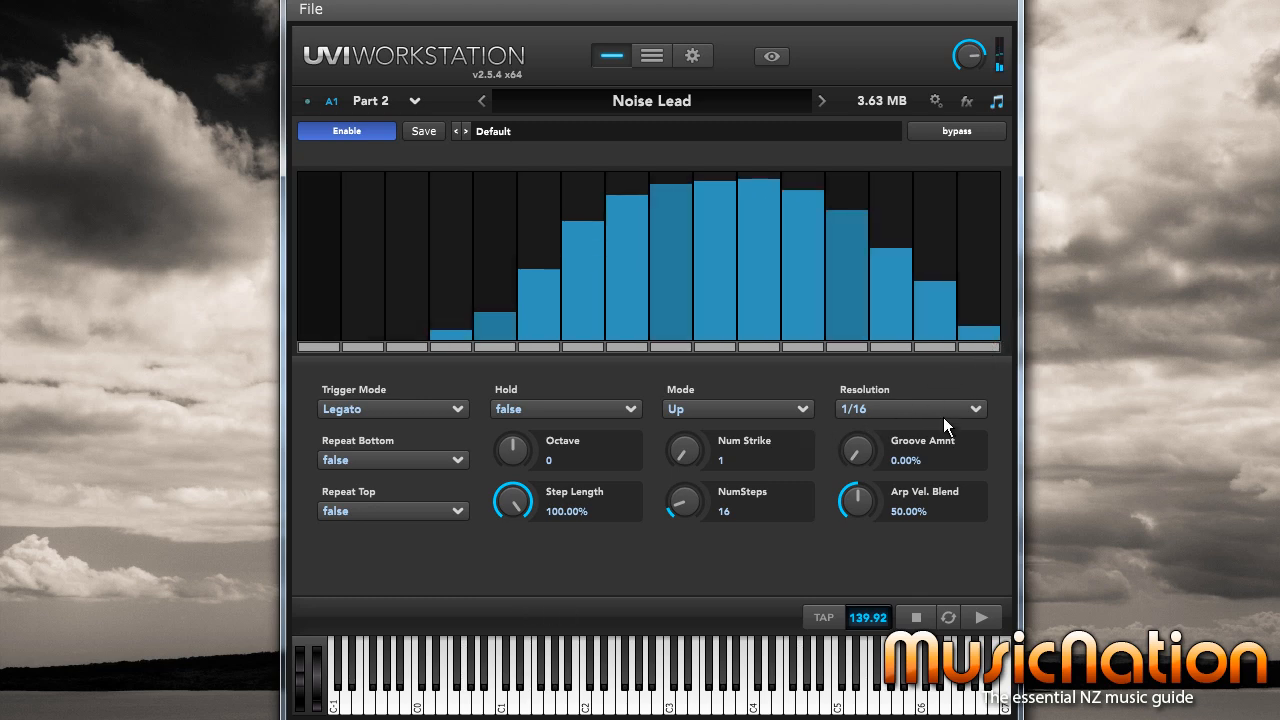
{"action": "left_click", "coordinate": [971, 410]}
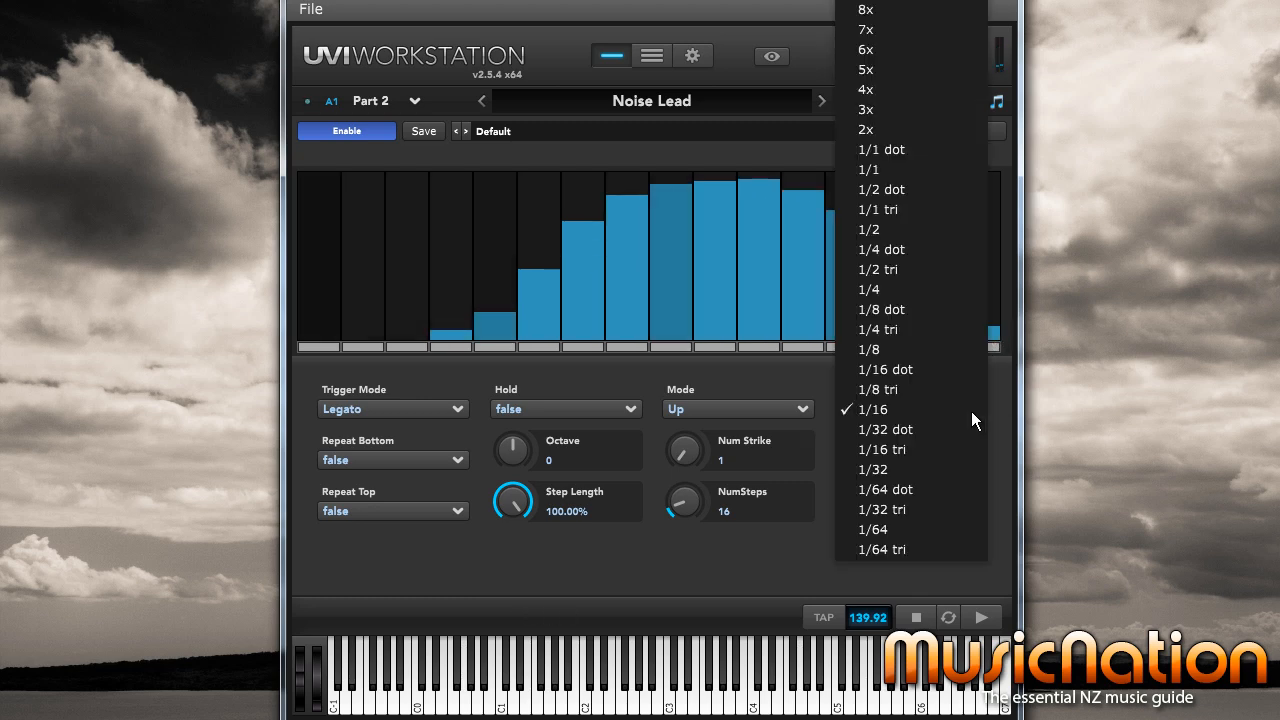
{"action": "left_click", "coordinate": [900, 348]}
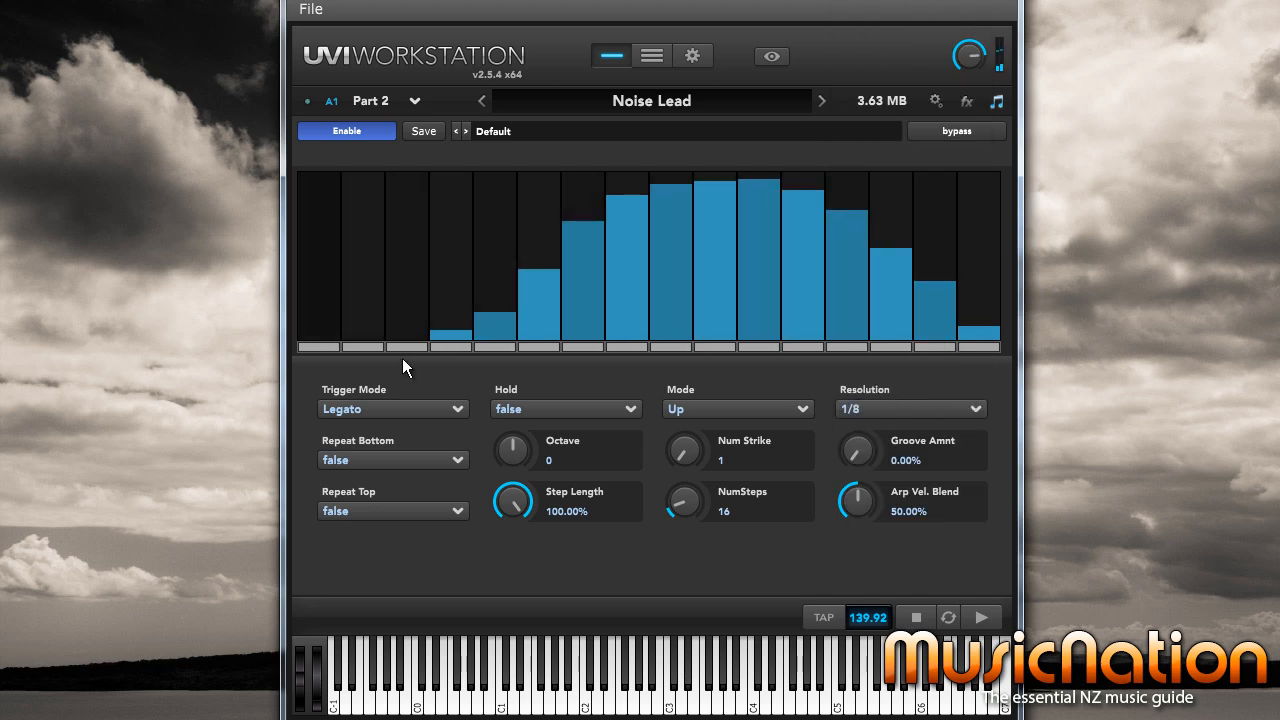
Switch off steps 2, 5, 11 and 14 of the arpeggiator pattern.
{"action": "left_click", "coordinate": [776, 347]}
{"action": "left_click", "coordinate": [905, 347]}
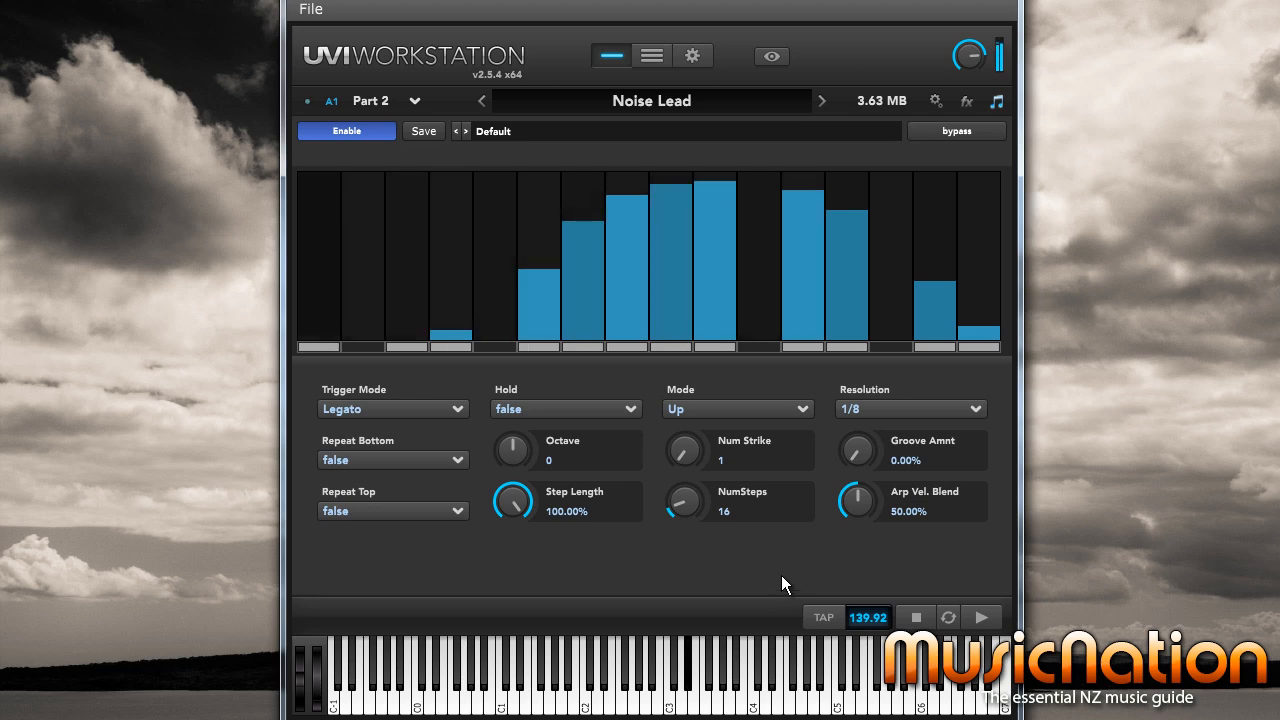
Try the Arp preset Ama D House, switch the arpeggiator off and return to the instrument page.
{"action": "left_click", "coordinate": [531, 125]}
{"action": "mouse_move", "coordinate": [515, 171]}
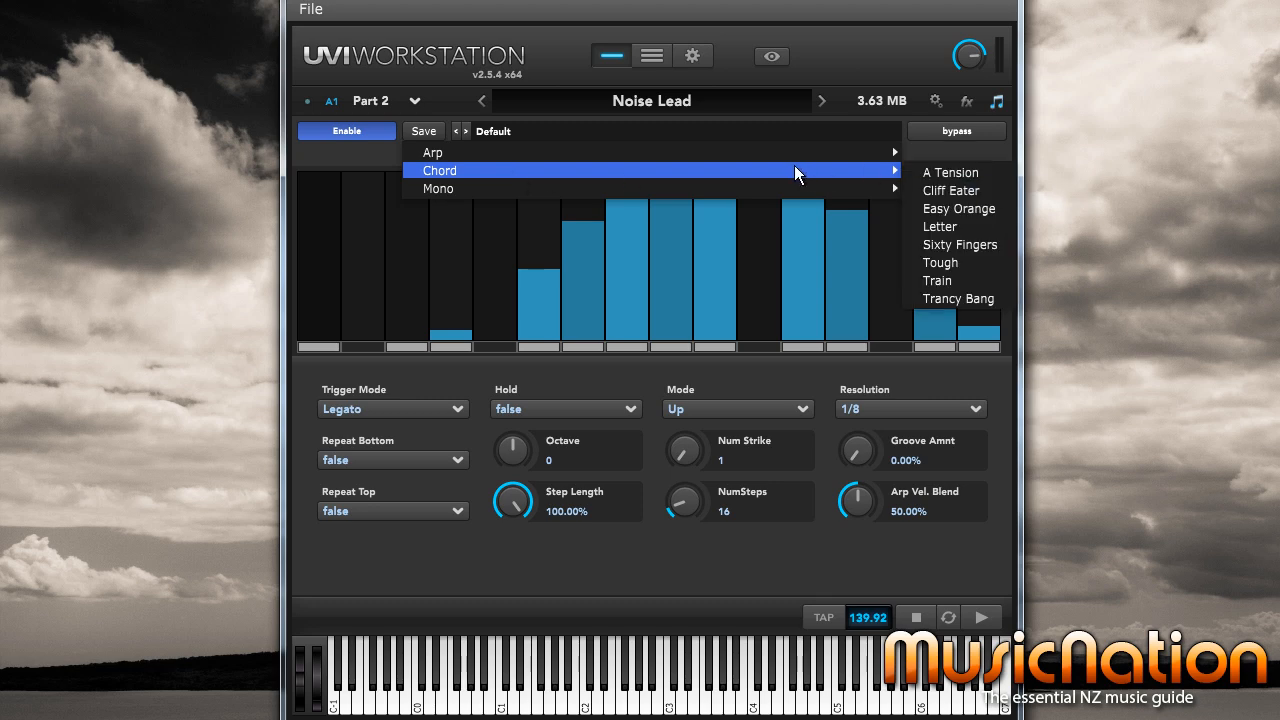
{"action": "mouse_move", "coordinate": [792, 152]}
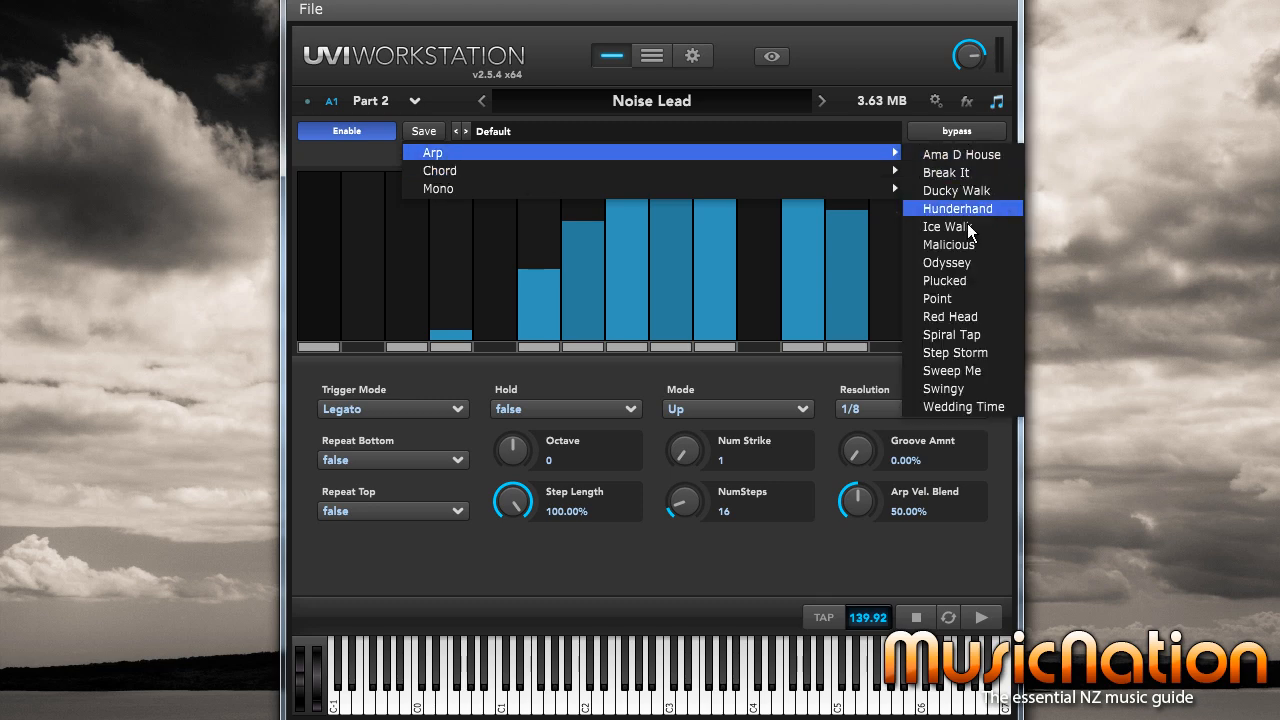
{"action": "left_click", "coordinate": [960, 156]}
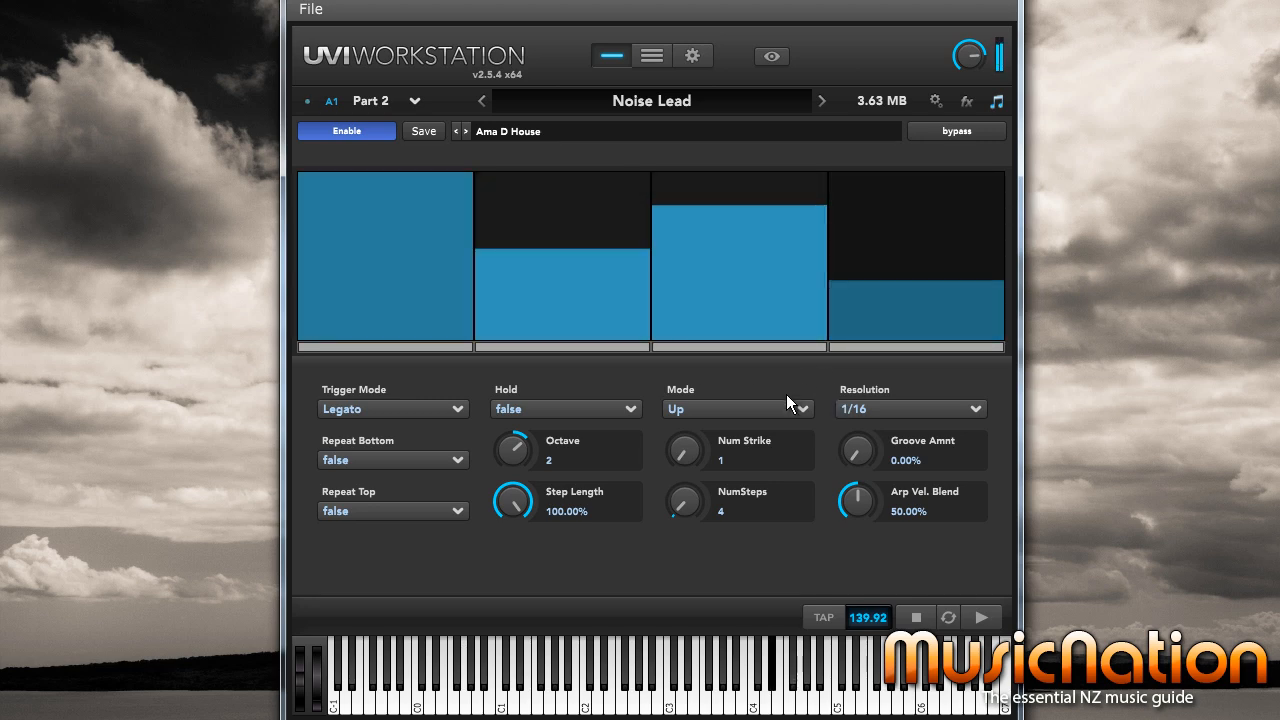
{"action": "left_click", "coordinate": [345, 132]}
{"action": "left_click", "coordinate": [937, 101]}
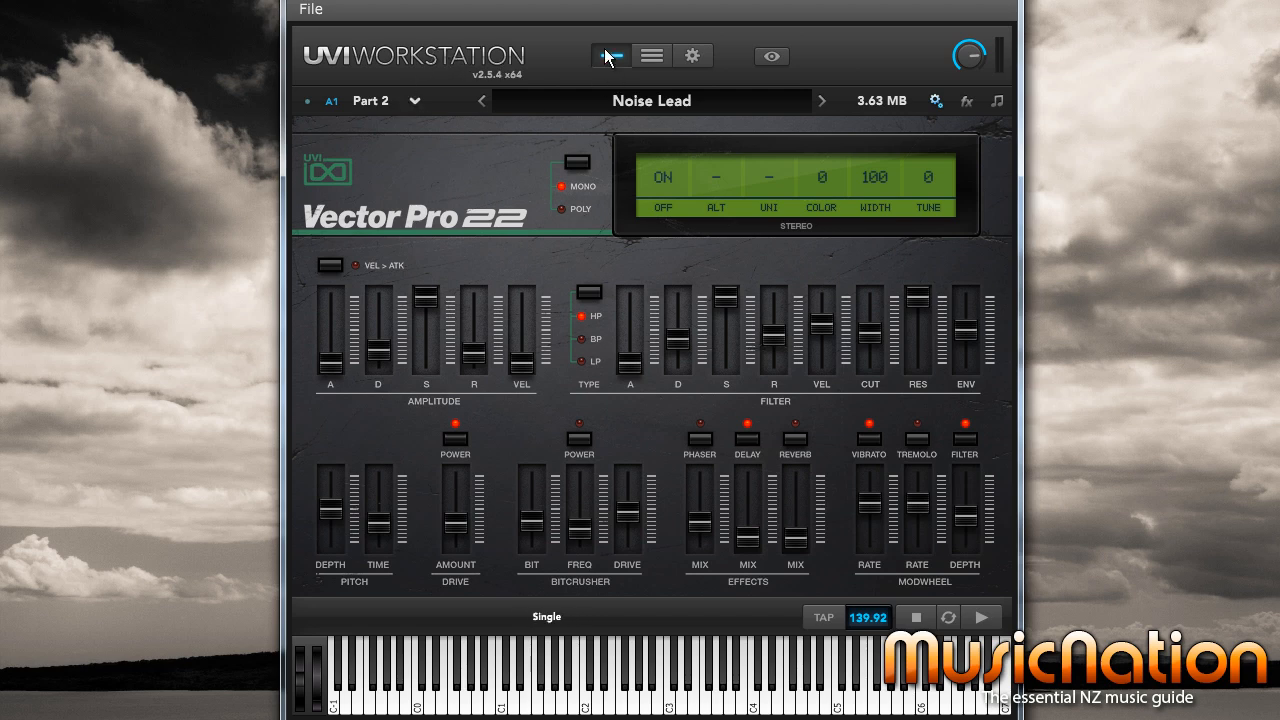
Look over the multi view and the General, Streaming and Sound Banks preferences, and return to Noise Lead's instrument page.
{"action": "left_click", "coordinate": [652, 56]}
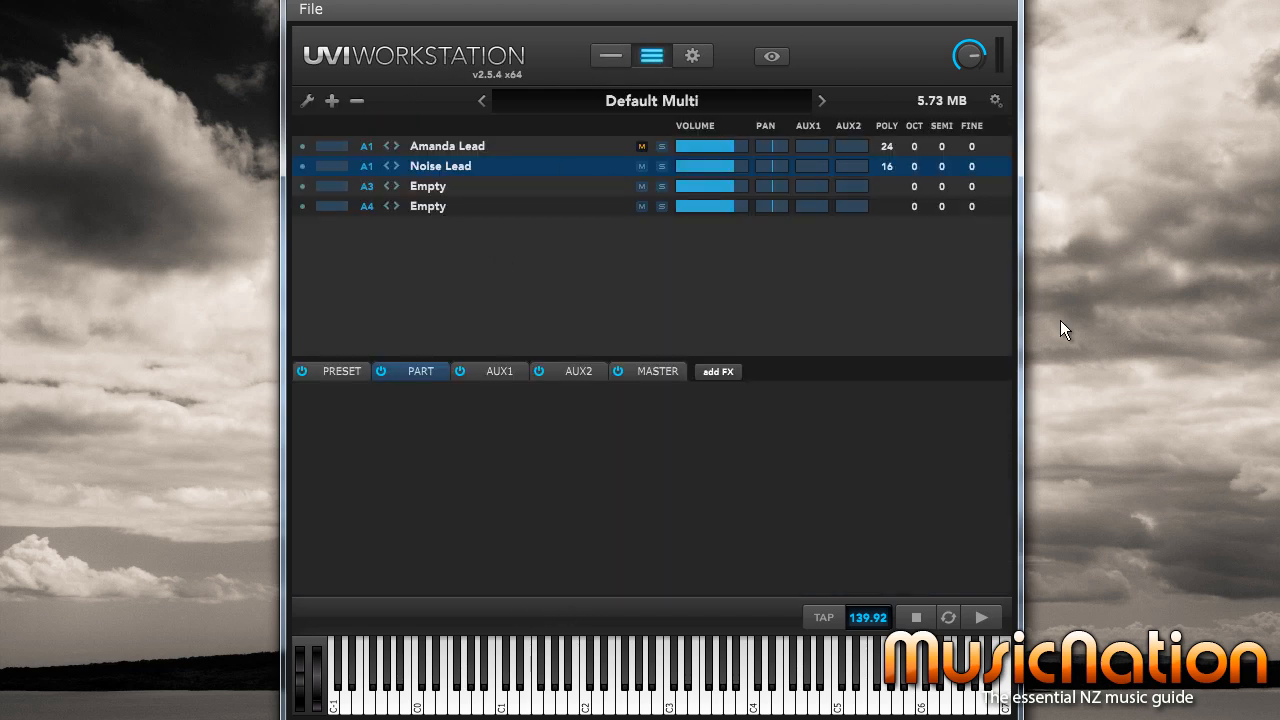
{"action": "left_click", "coordinate": [692, 55]}
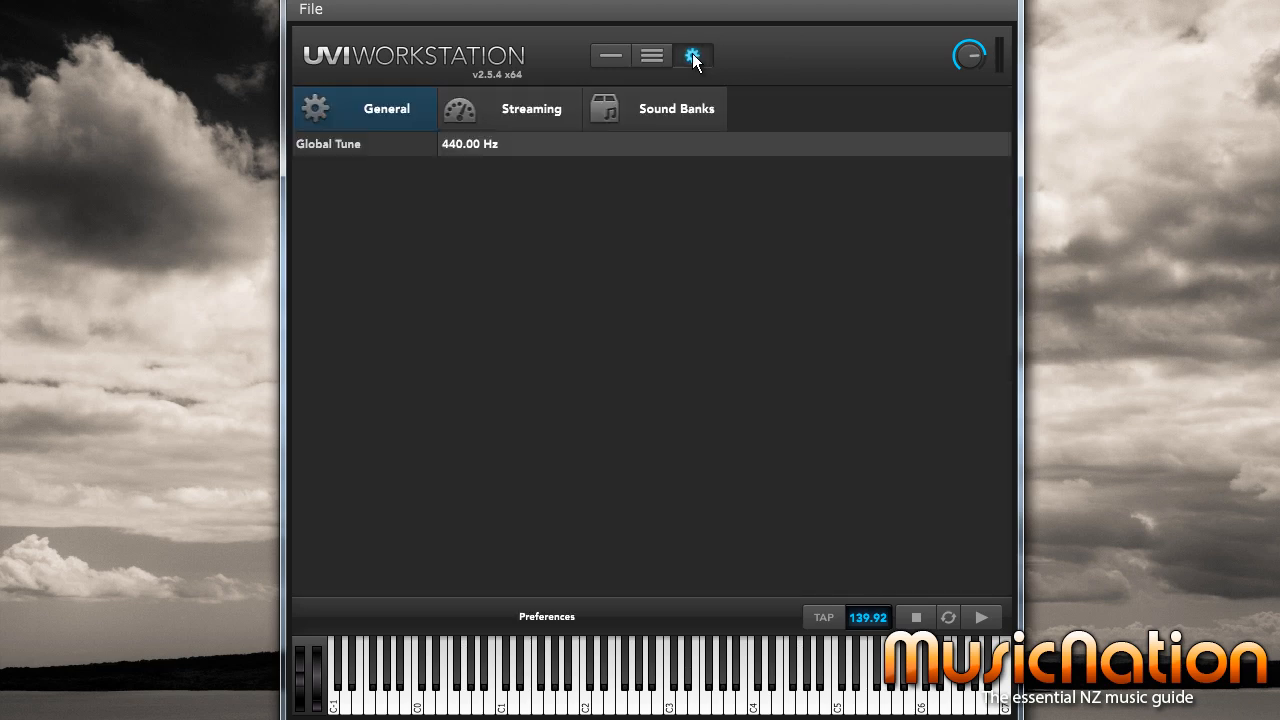
{"action": "left_click", "coordinate": [497, 110]}
{"action": "left_click", "coordinate": [664, 108]}
{"action": "left_click", "coordinate": [380, 112]}
{"action": "left_click", "coordinate": [682, 112]}
{"action": "left_click", "coordinate": [547, 110]}
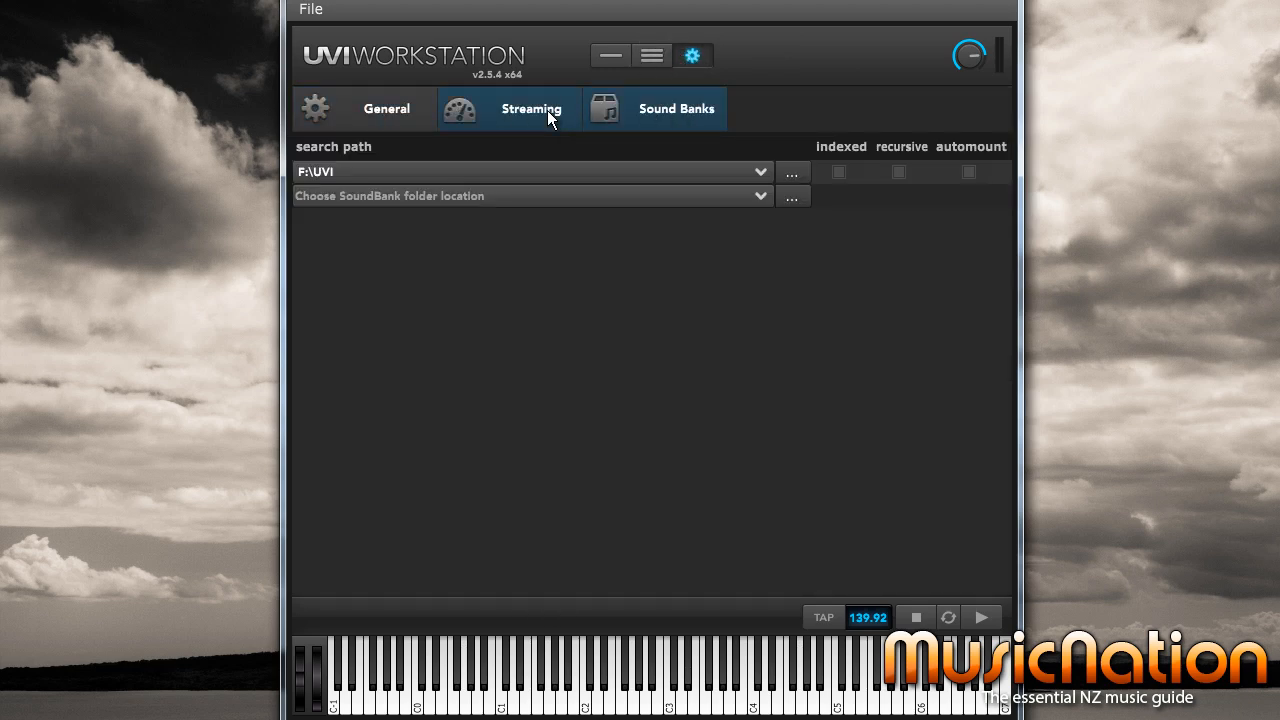
{"action": "left_click", "coordinate": [670, 114]}
{"action": "left_click", "coordinate": [363, 115]}
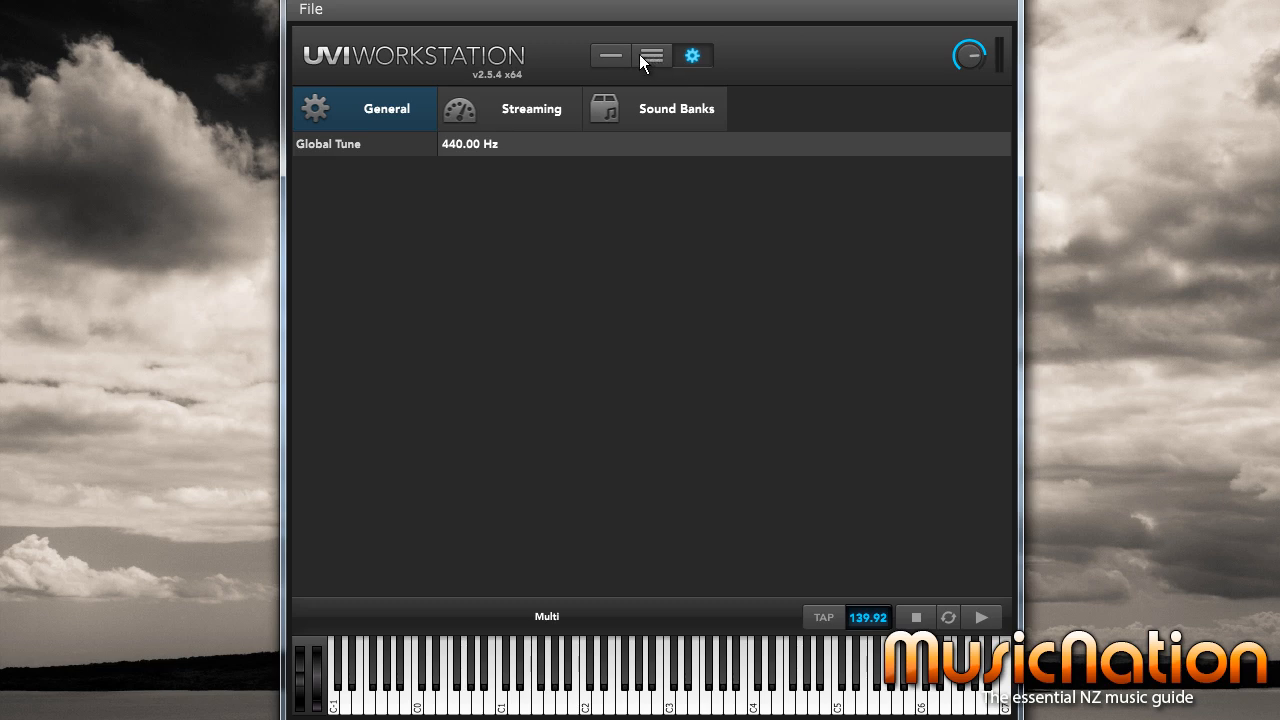
{"action": "left_click", "coordinate": [686, 60]}
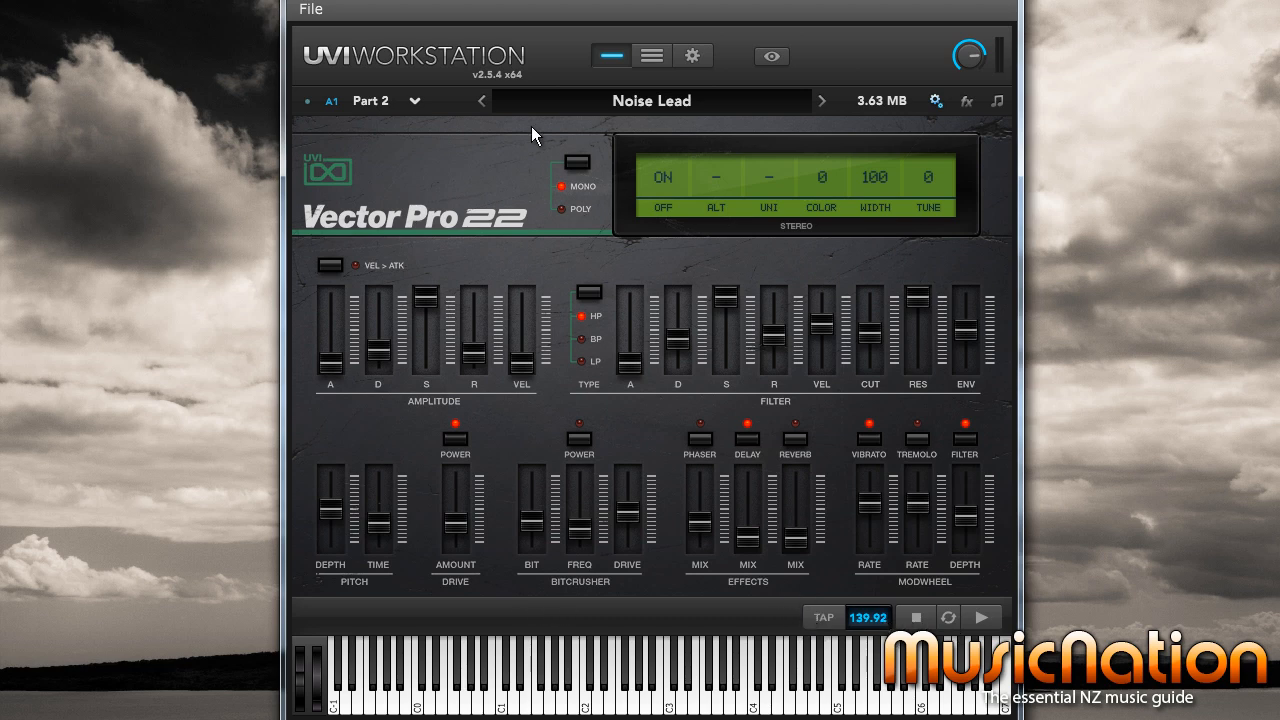
{"action": "left_click", "coordinate": [692, 56]}
{"action": "left_click", "coordinate": [692, 56]}
Browse the UVI Demo Pack soundbank's categories, including Xtreme FX, Jazzistic and Electric Toy Museum, finishing in Retro Organs.
{"action": "left_click", "coordinate": [772, 56]}
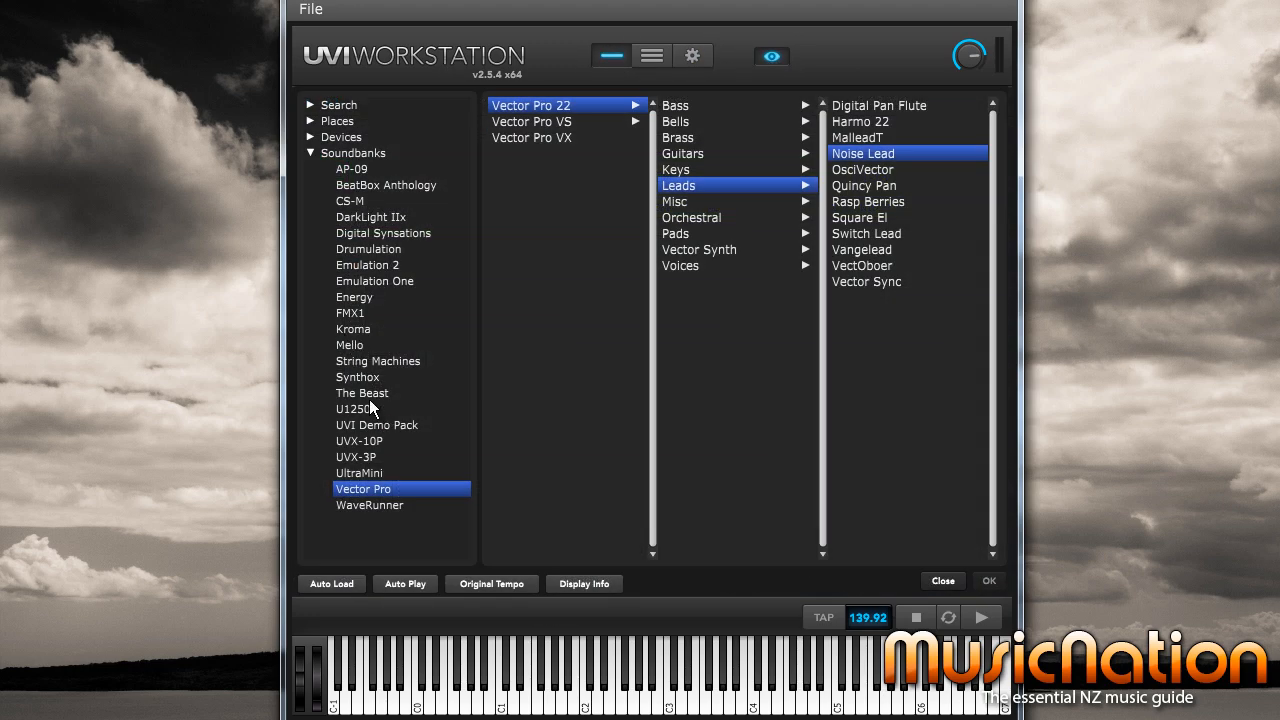
{"action": "left_click", "coordinate": [373, 428]}
{"action": "left_click", "coordinate": [560, 106]}
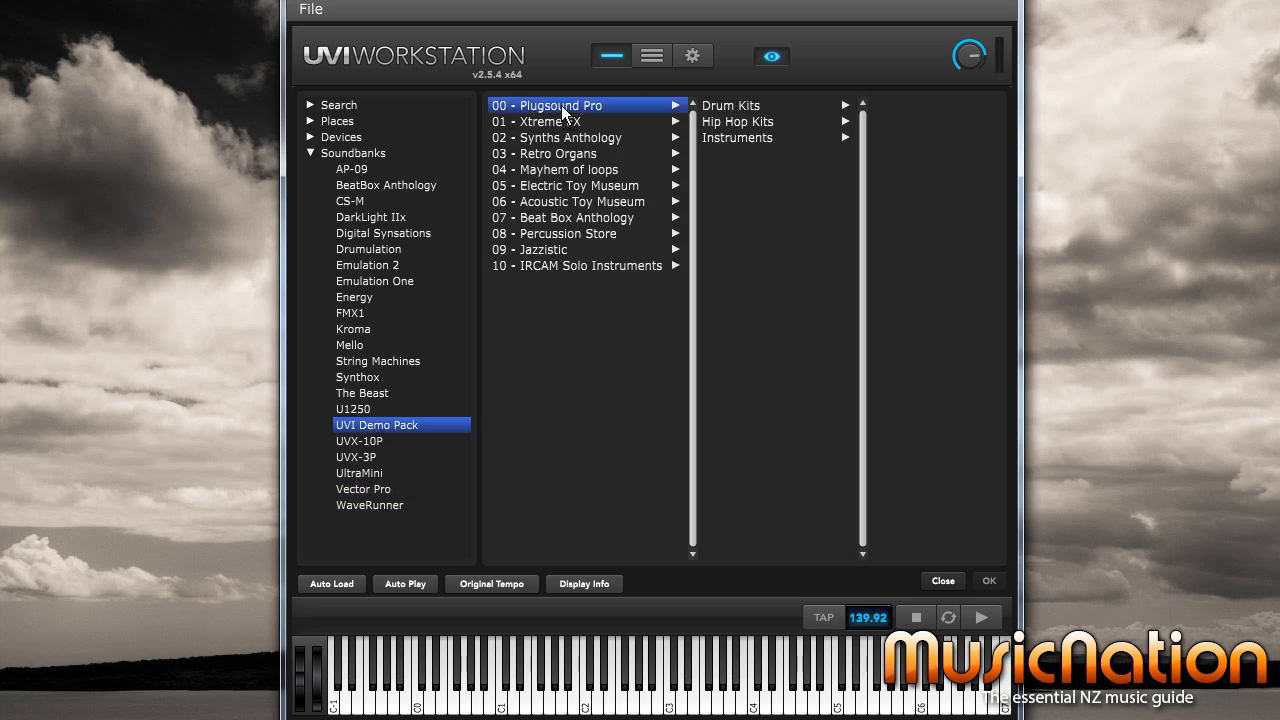
{"action": "left_click", "coordinate": [561, 124]}
{"action": "left_click", "coordinate": [551, 218]}
{"action": "left_click", "coordinate": [553, 251]}
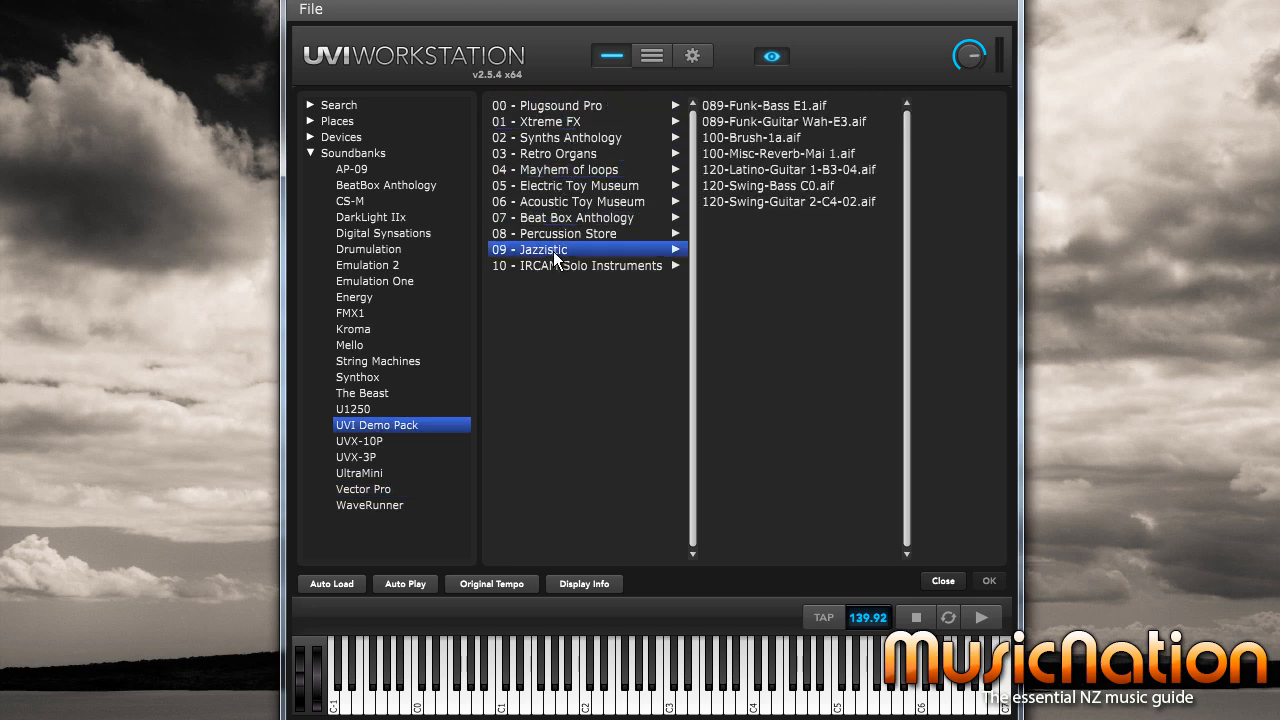
{"action": "left_click", "coordinate": [559, 264]}
{"action": "left_click", "coordinate": [555, 220]}
{"action": "left_click", "coordinate": [556, 184]}
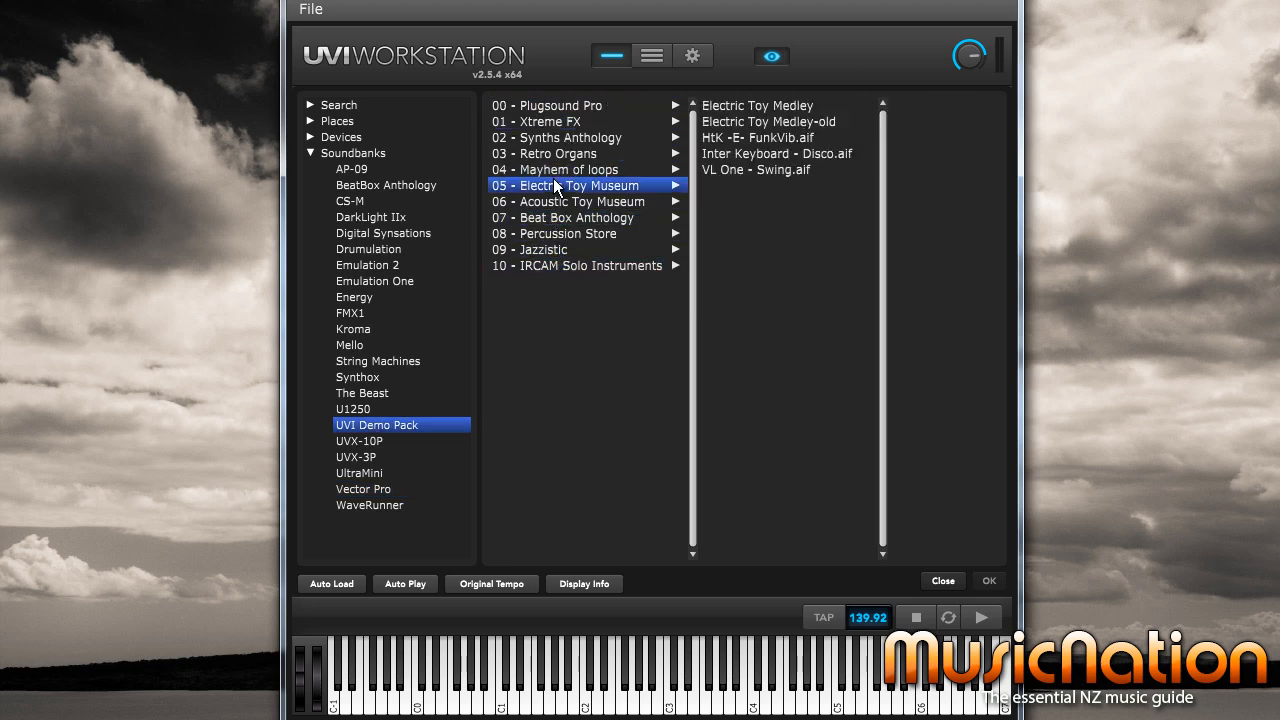
{"action": "left_click", "coordinate": [565, 168]}
{"action": "left_click", "coordinate": [567, 139]}
{"action": "left_click", "coordinate": [566, 154]}
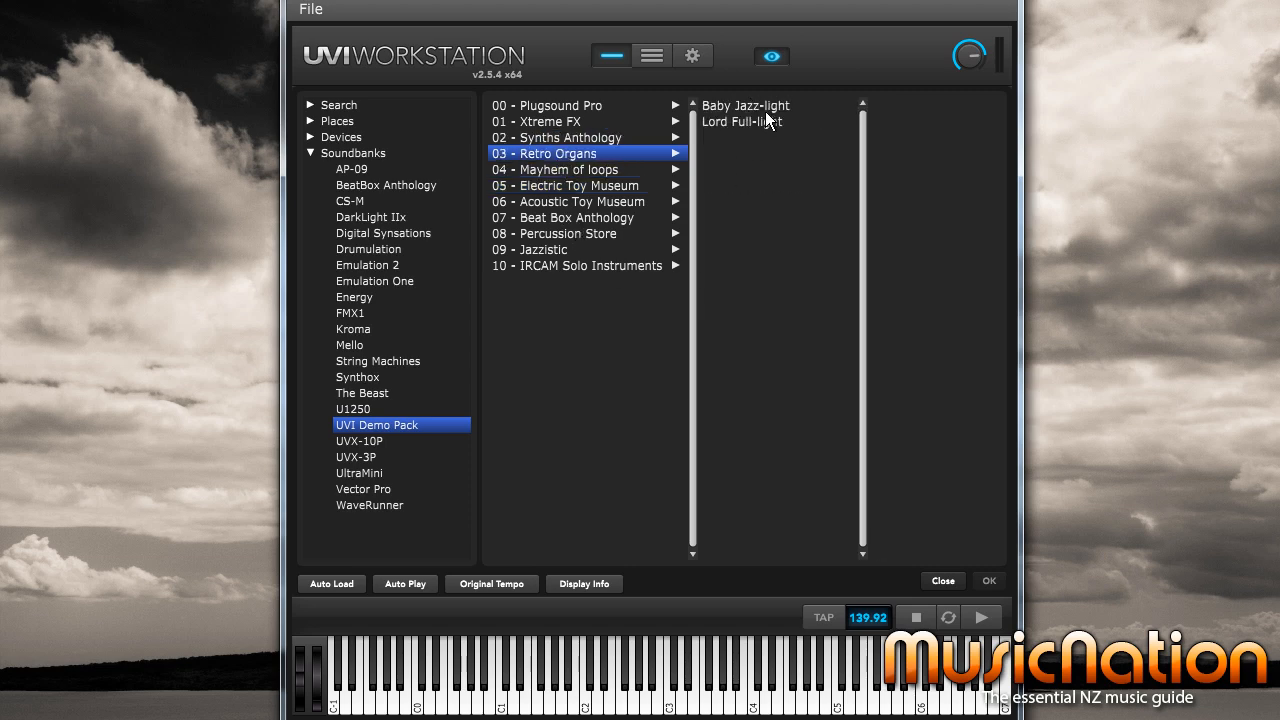
Load the Lord Full-light preset from Retro Organs, look at the preferences, and return to the instrument page.
{"action": "double_click", "coordinate": [740, 122]}
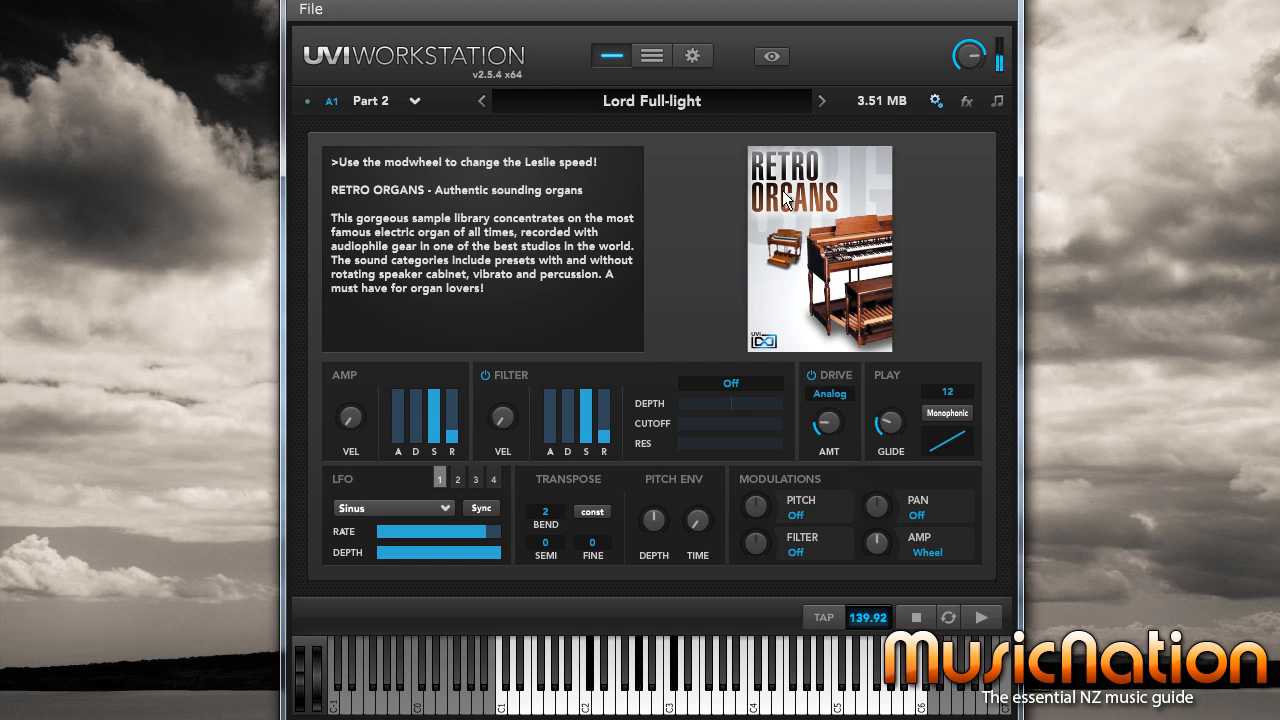
{"action": "left_click", "coordinate": [655, 55]}
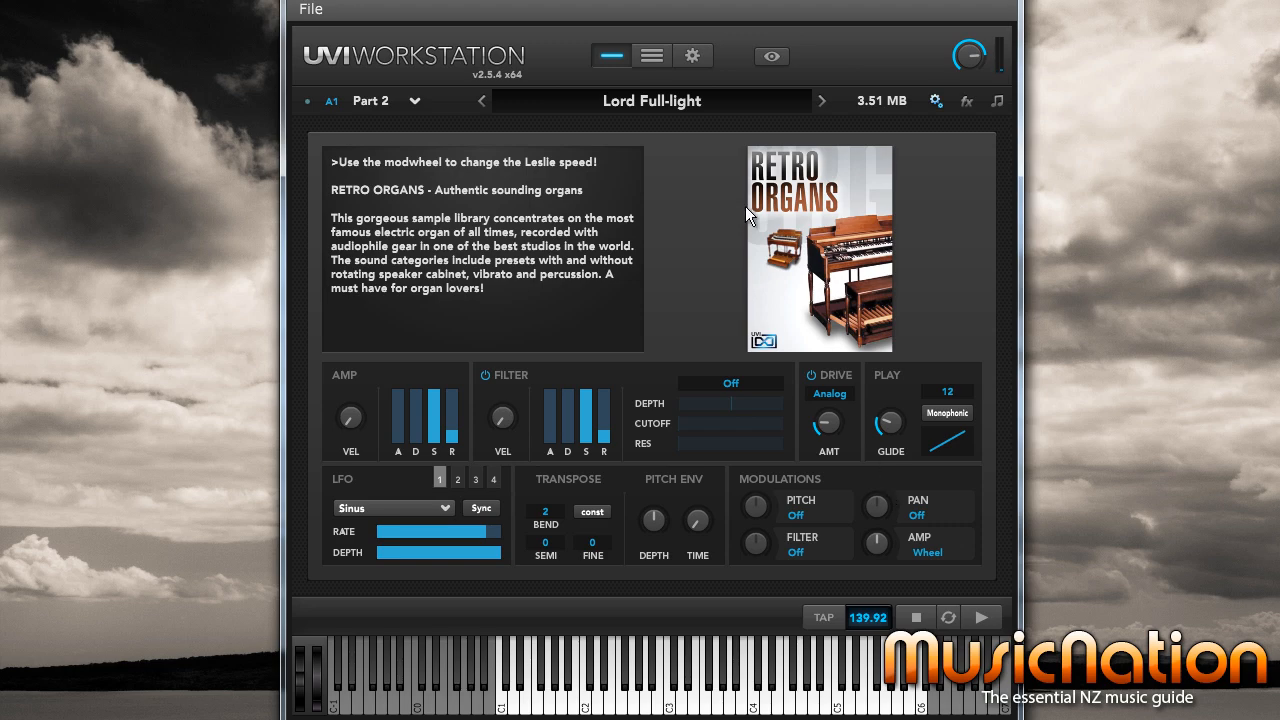
{"action": "left_click", "coordinate": [693, 56]}
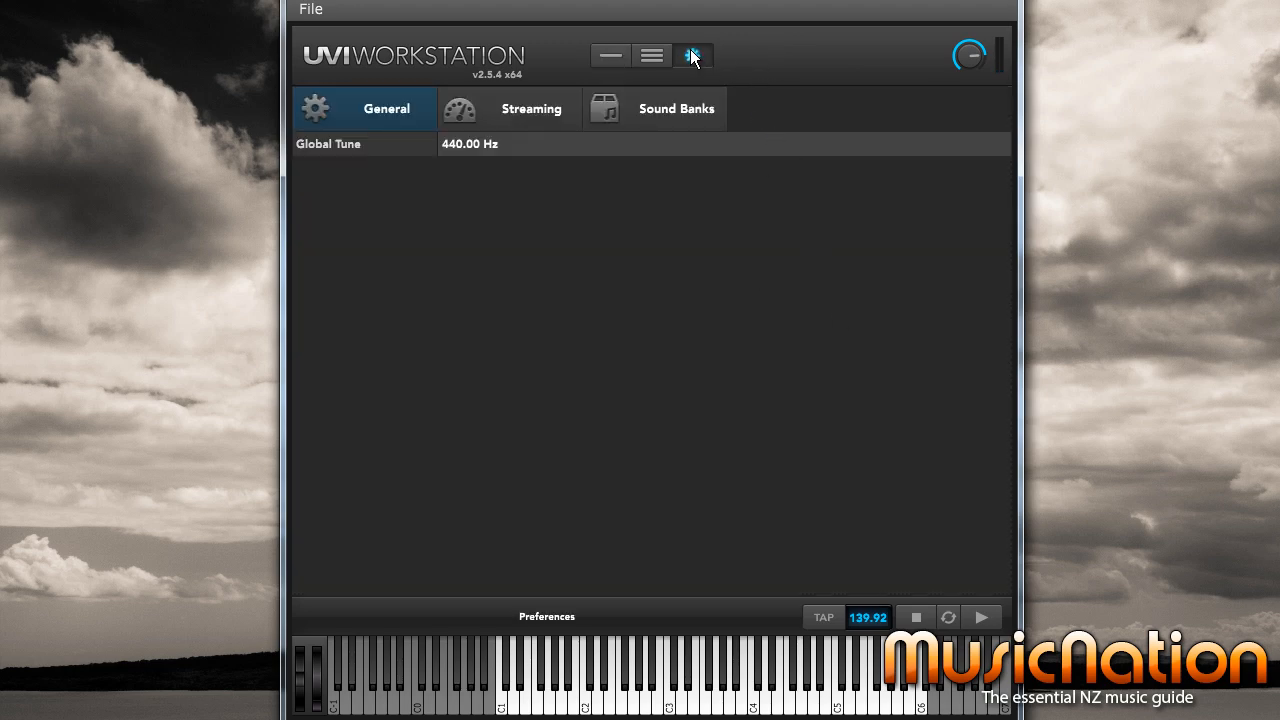
{"action": "left_click", "coordinate": [611, 55]}
Load the UVI AP-09 instrument from the AP-09 soundbank.
{"action": "left_click", "coordinate": [769, 55]}
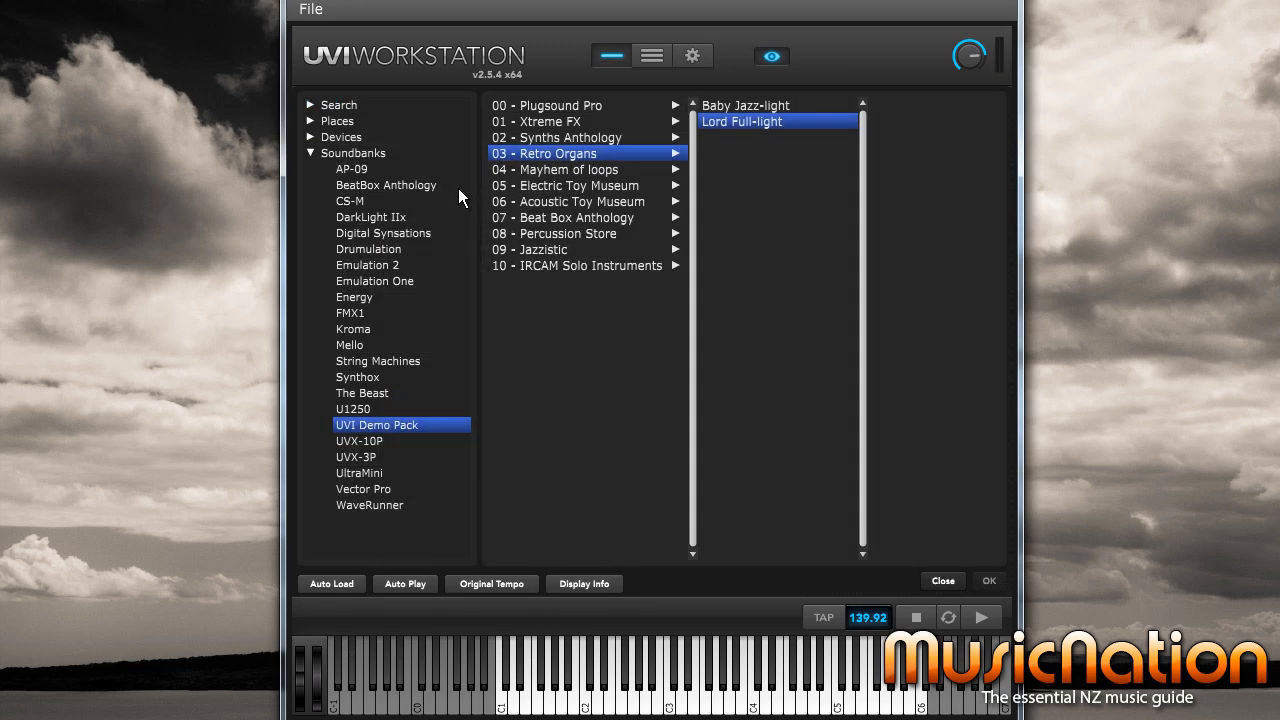
{"action": "left_click", "coordinate": [351, 171]}
{"action": "double_click", "coordinate": [516, 104]}
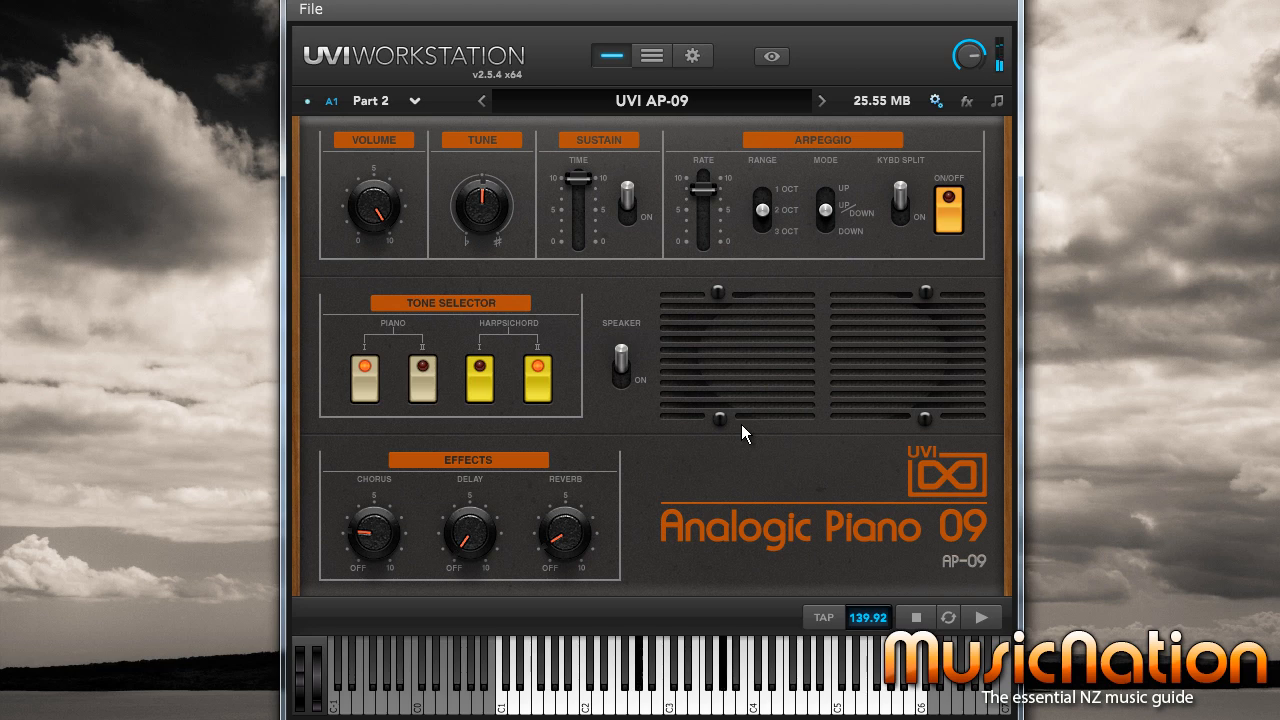
Try tone selector combinations on the AP-09, finishing with Piano I and II and Harpsichord I and II all switched on.
{"action": "left_click", "coordinate": [528, 375]}
{"action": "left_click", "coordinate": [472, 395]}
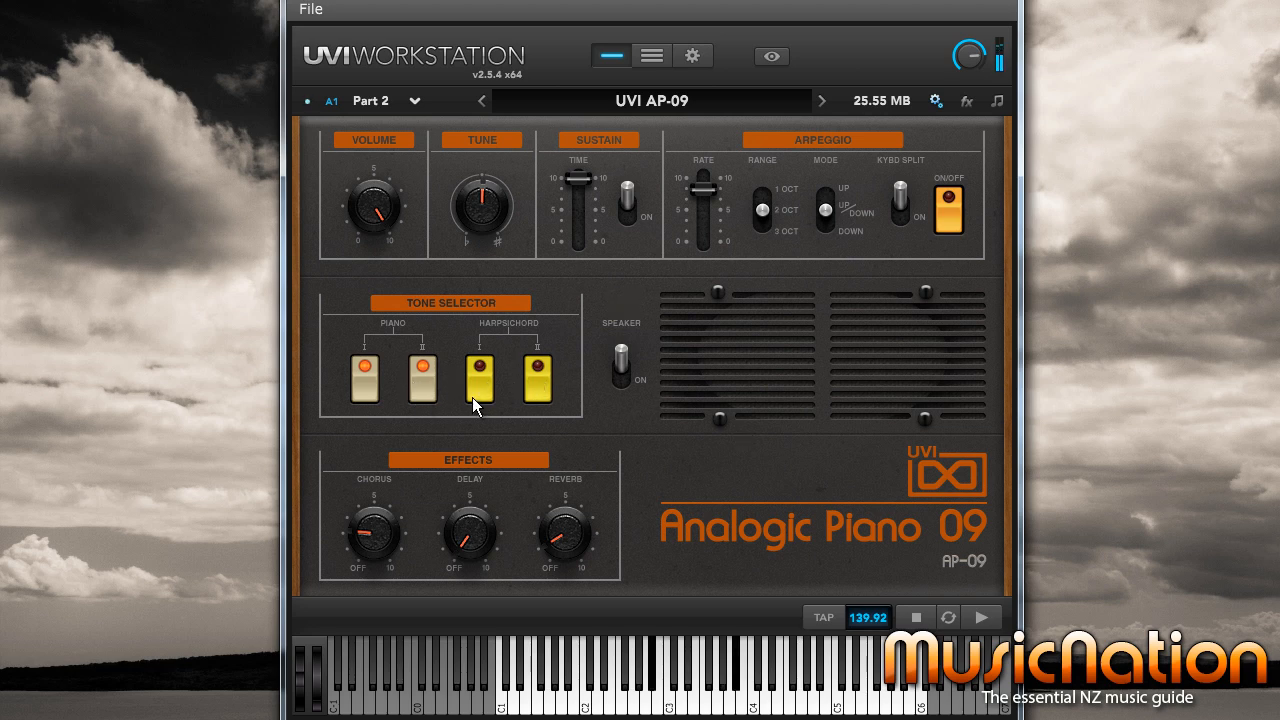
{"action": "left_click", "coordinate": [532, 382]}
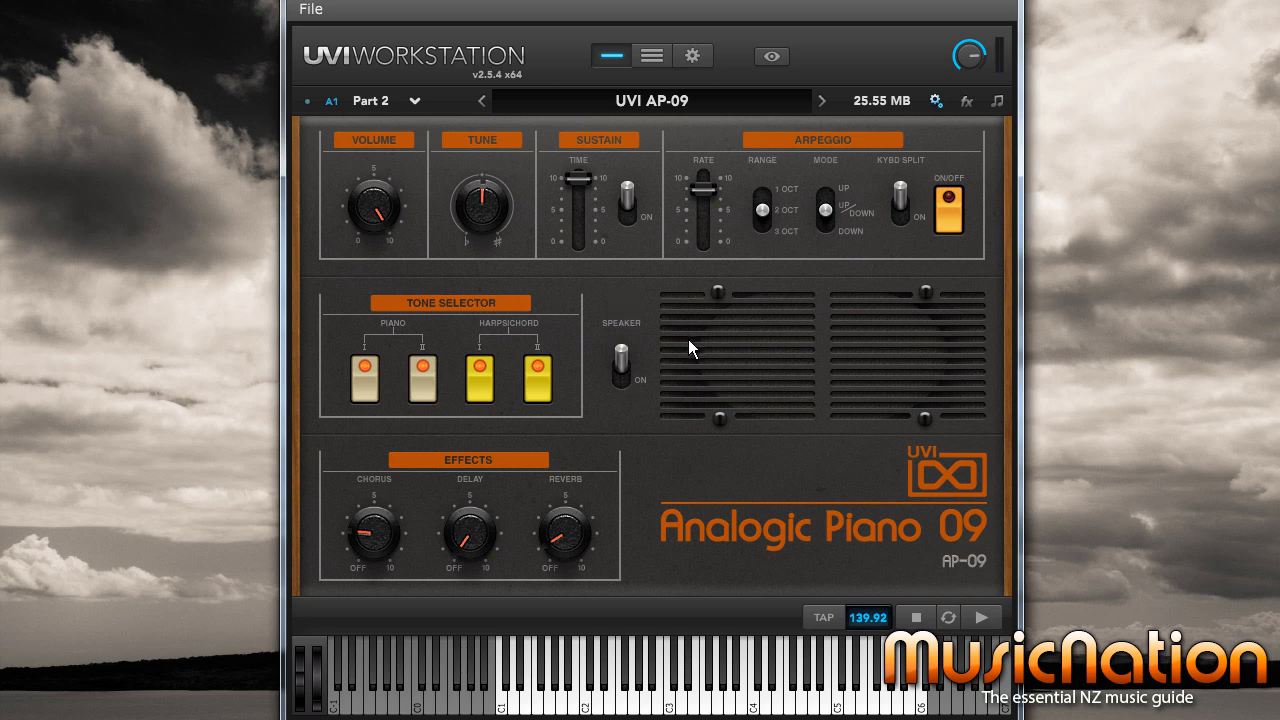
Try the AP-09's speaker switch in its other position and return it to its original setting.
{"action": "left_click", "coordinate": [621, 390]}
{"action": "mouse_move", "coordinate": [622, 366]}
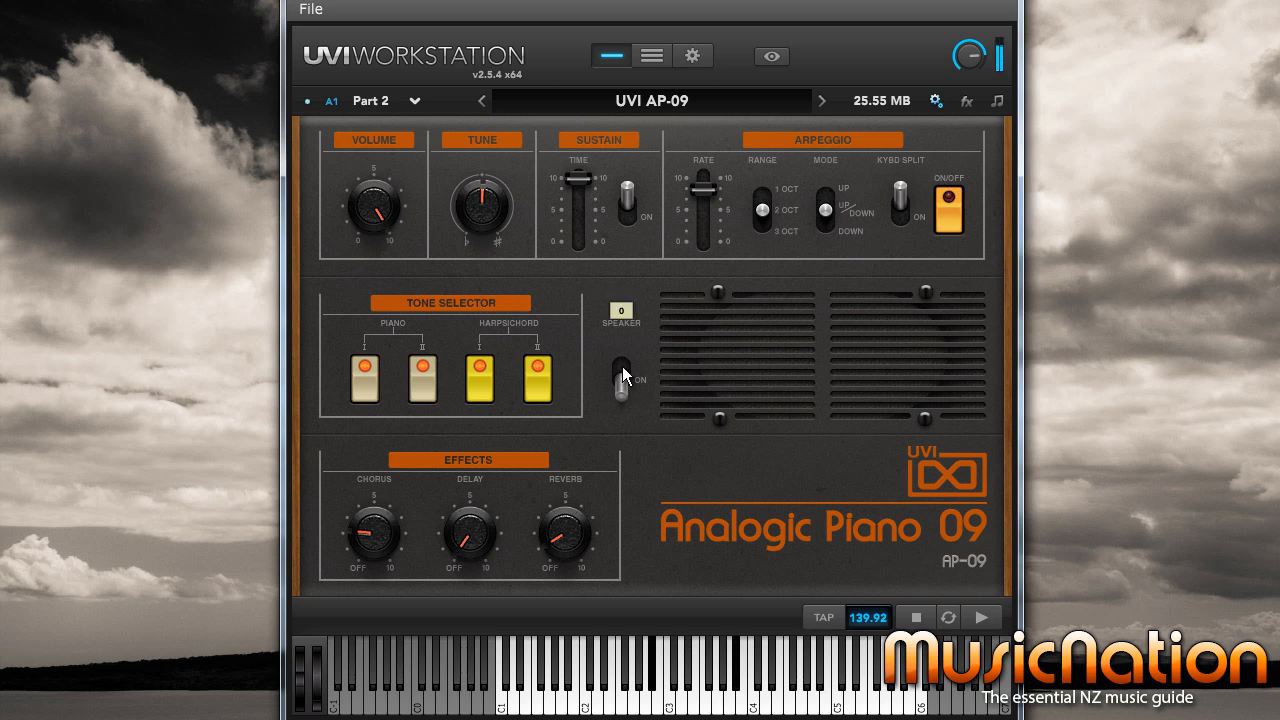
{"action": "left_click", "coordinate": [622, 371]}
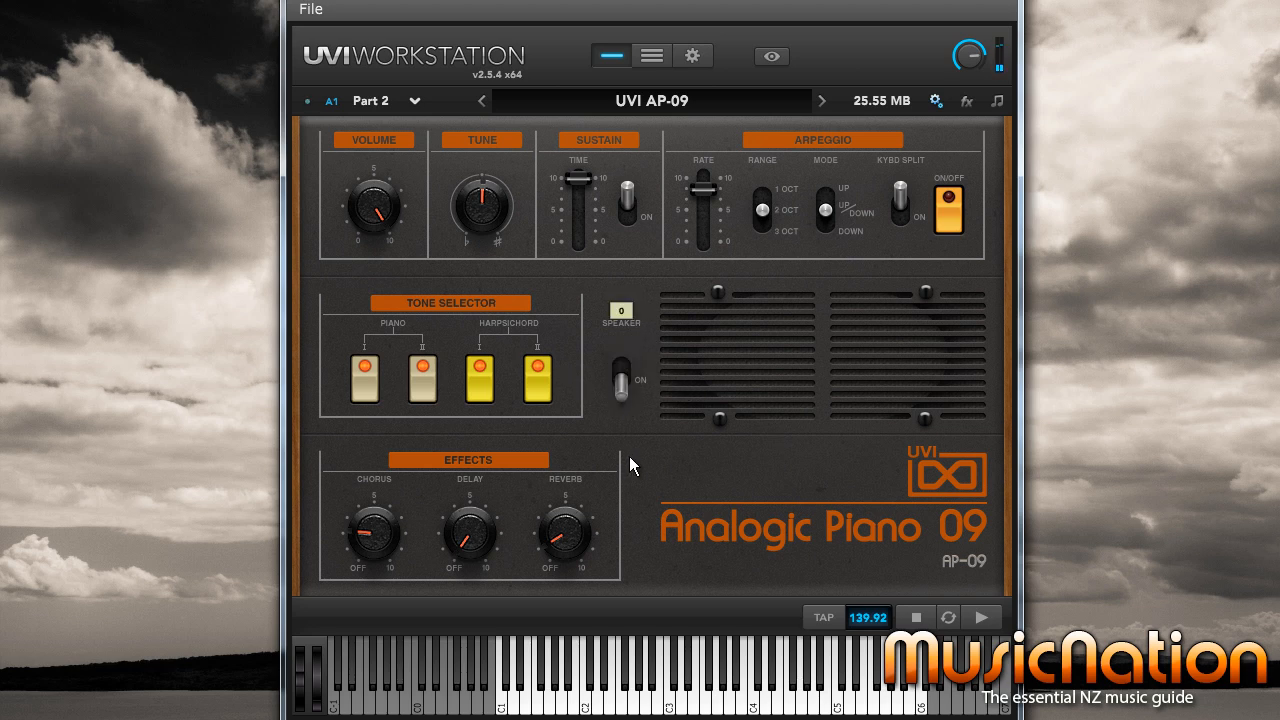
{"action": "left_click", "coordinate": [622, 345]}
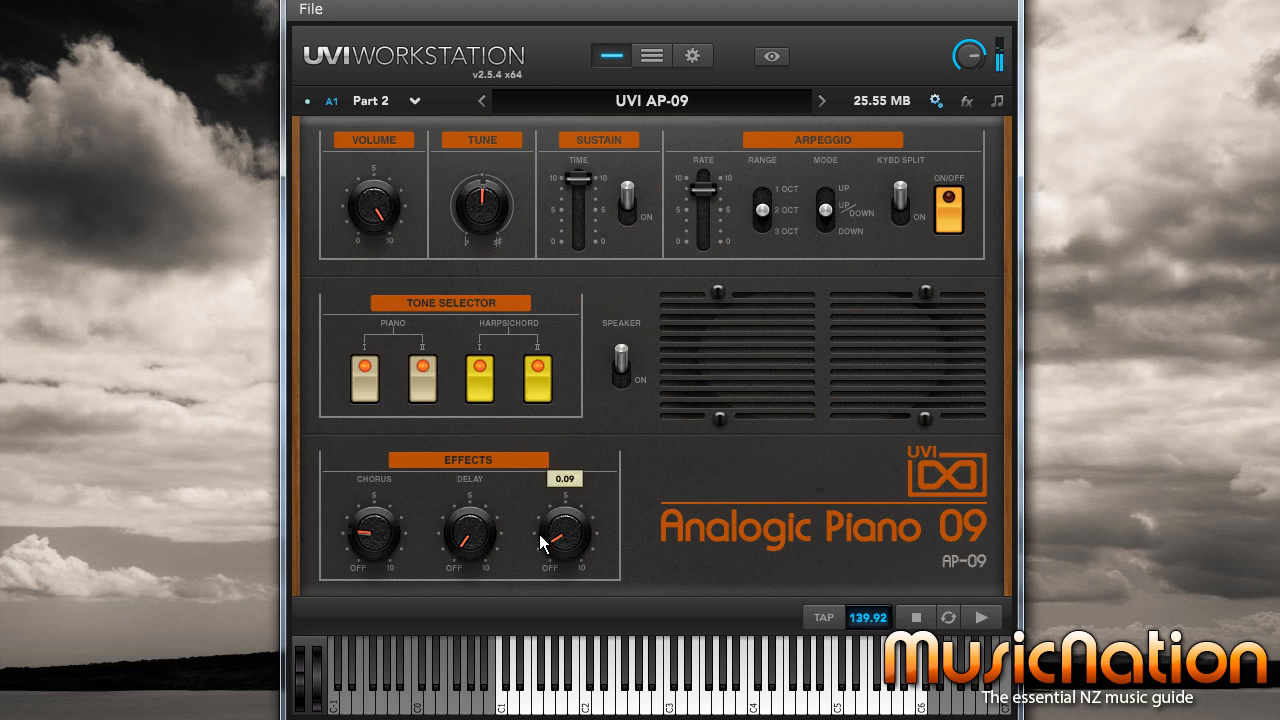
Raise the AP-09's delay effect to 0.40 and its reverb effect to a little past halfway.
{"action": "left_click_drag", "start_coordinate": [470, 528], "coordinate": [469, 432]}
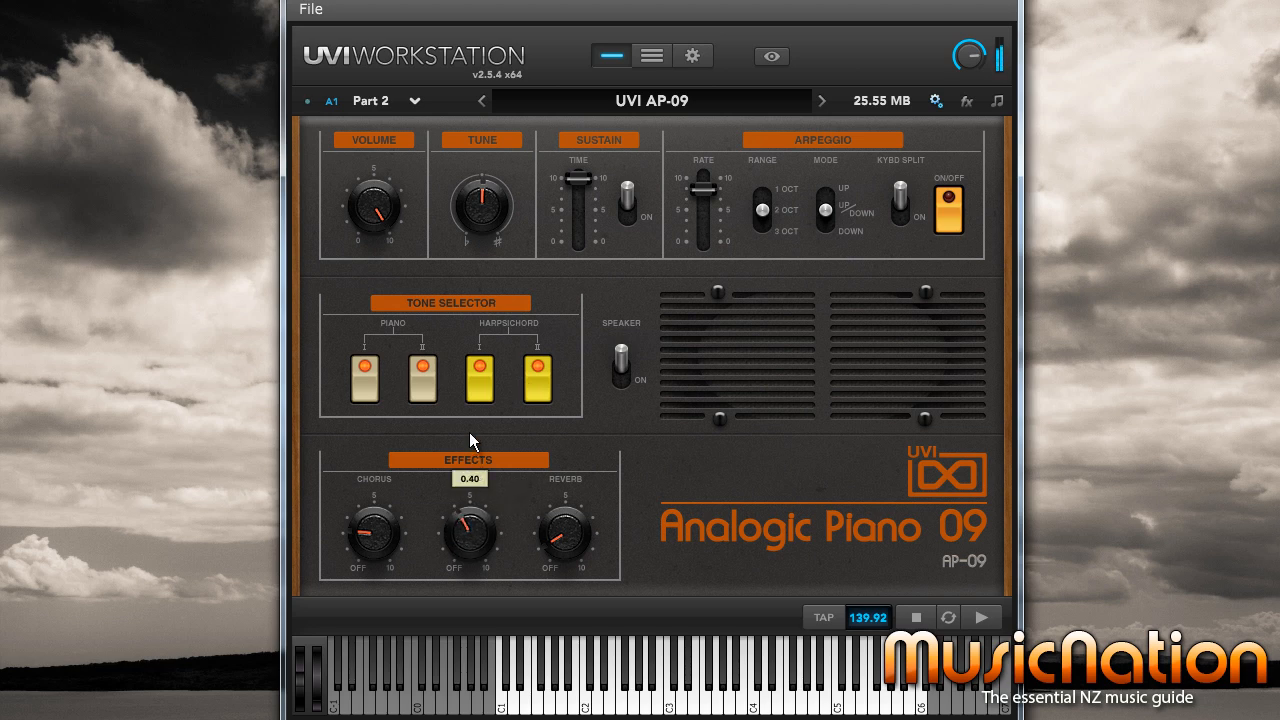
{"action": "left_click_drag", "start_coordinate": [561, 556], "coordinate": [551, 434]}
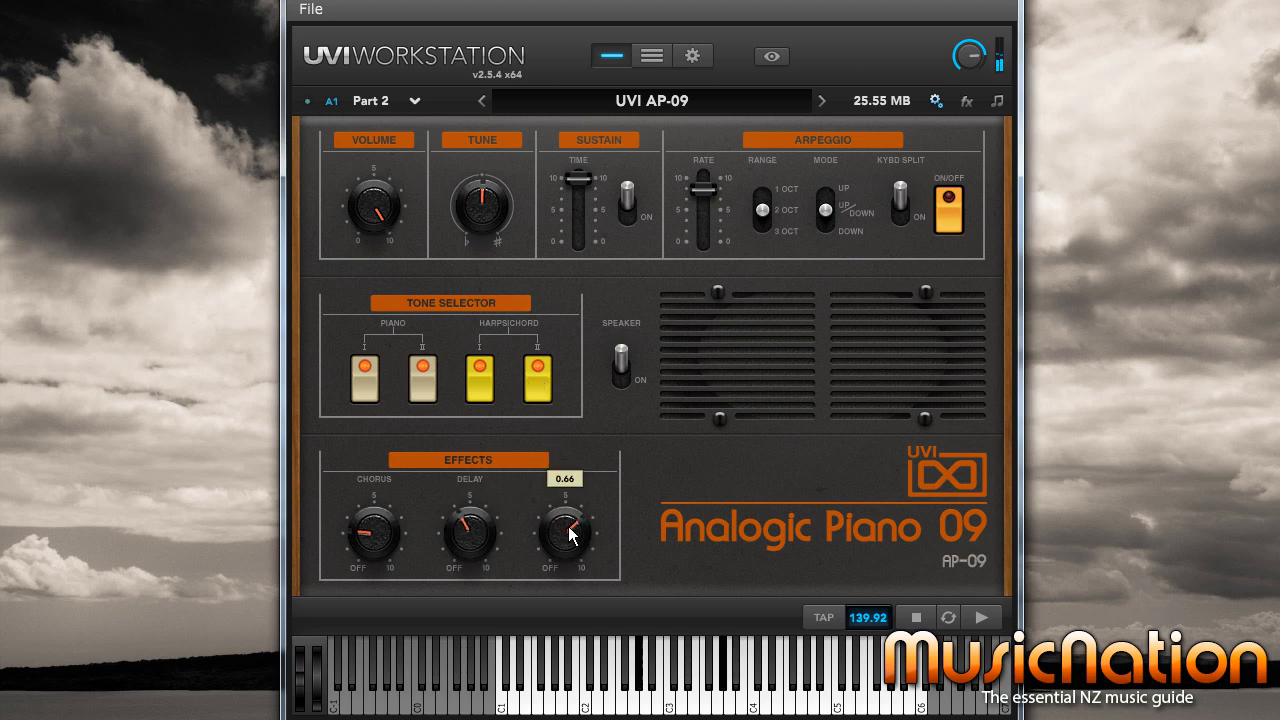
Toggle the mute of the Amanda Lead part in the multi view and return to the AP-09's instrument page.
{"action": "left_click", "coordinate": [655, 56]}
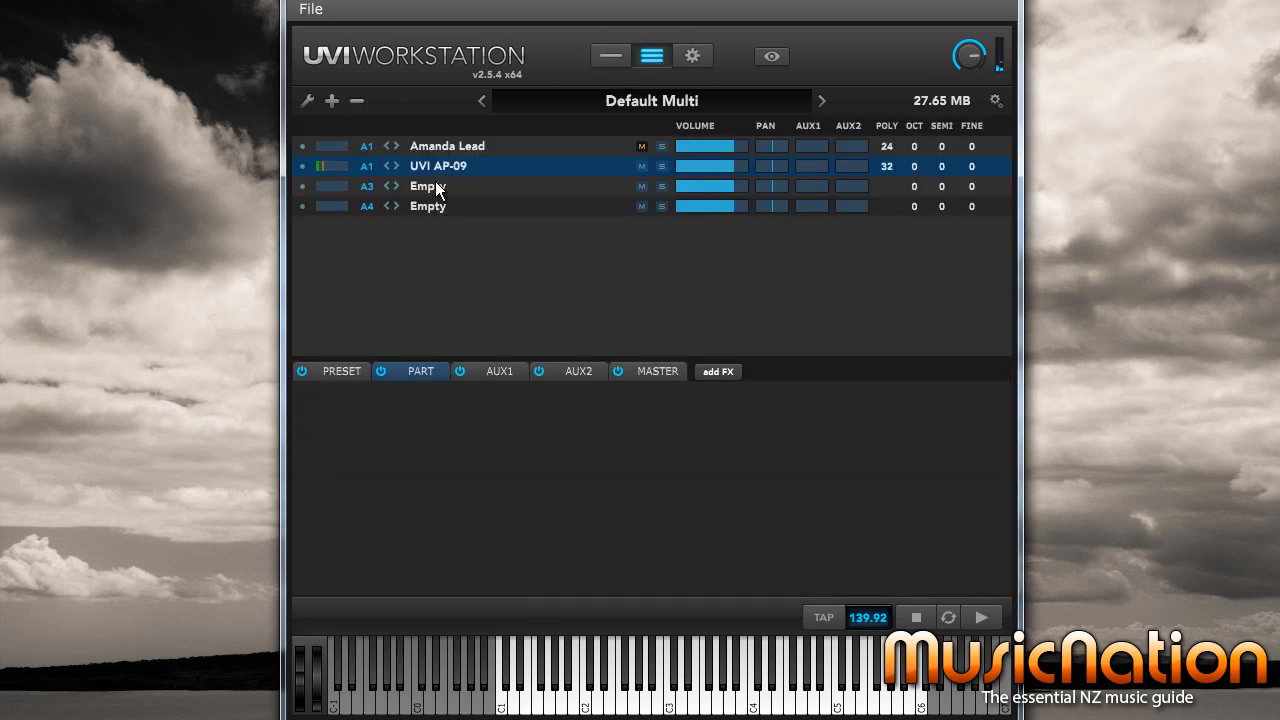
{"action": "left_click", "coordinate": [641, 146]}
{"action": "left_click", "coordinate": [620, 60]}
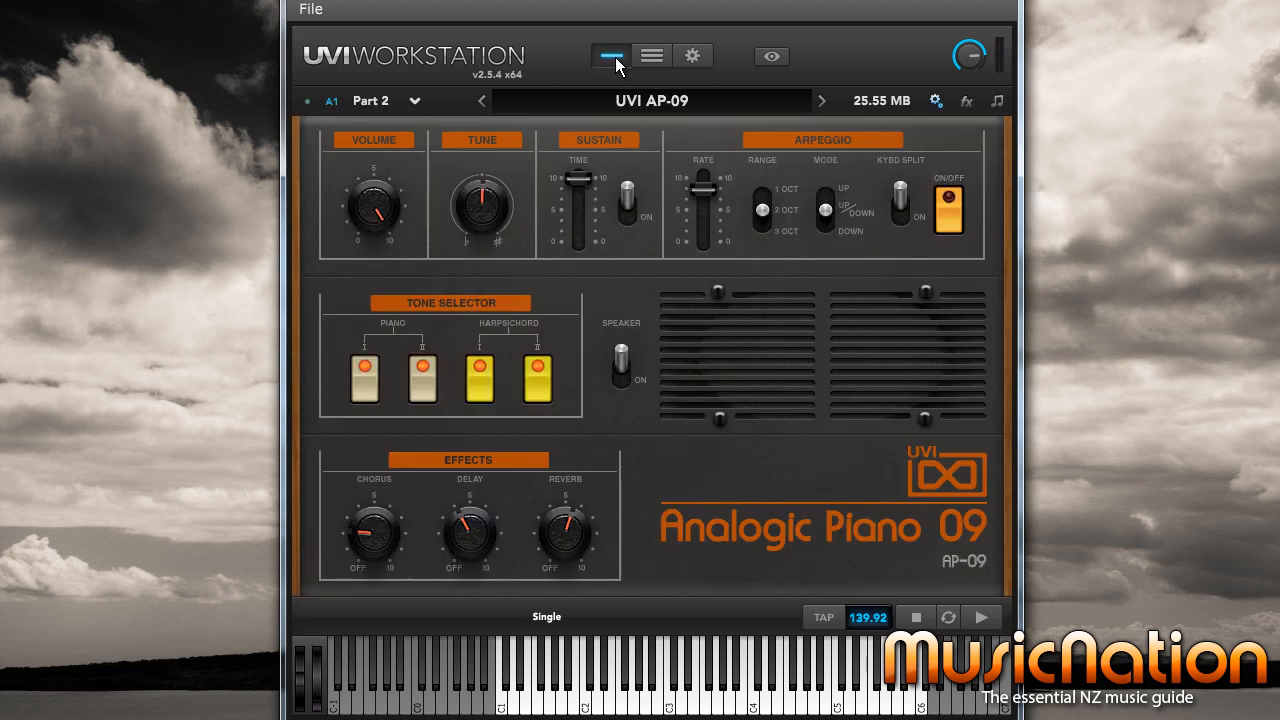